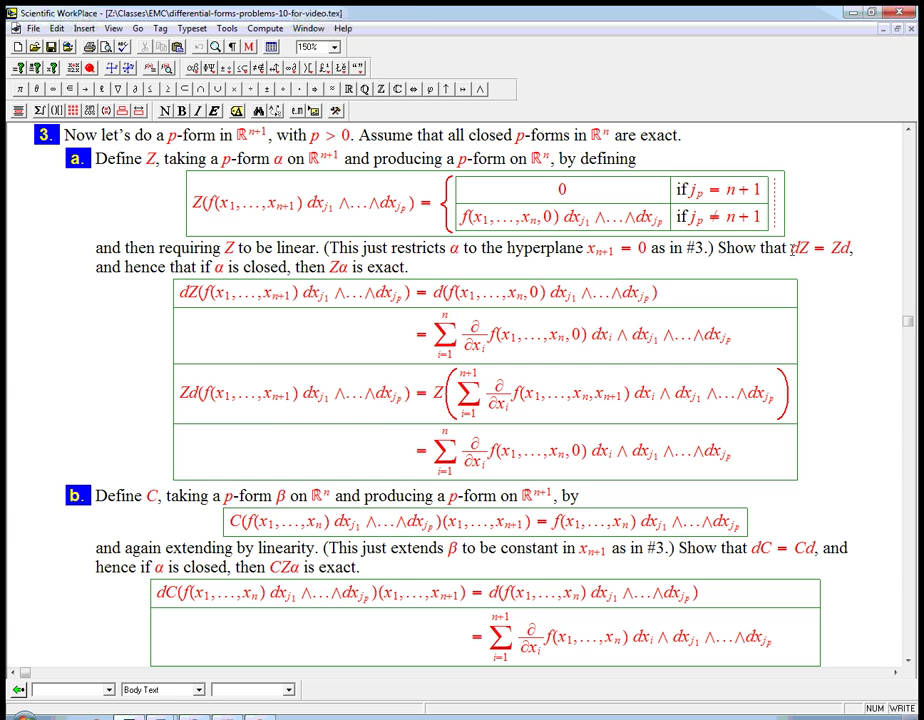
Highlight the claim dZ = Zd and point out the 0 arguments in dZ and Z's top case.
drag(790, 247, 850, 256)
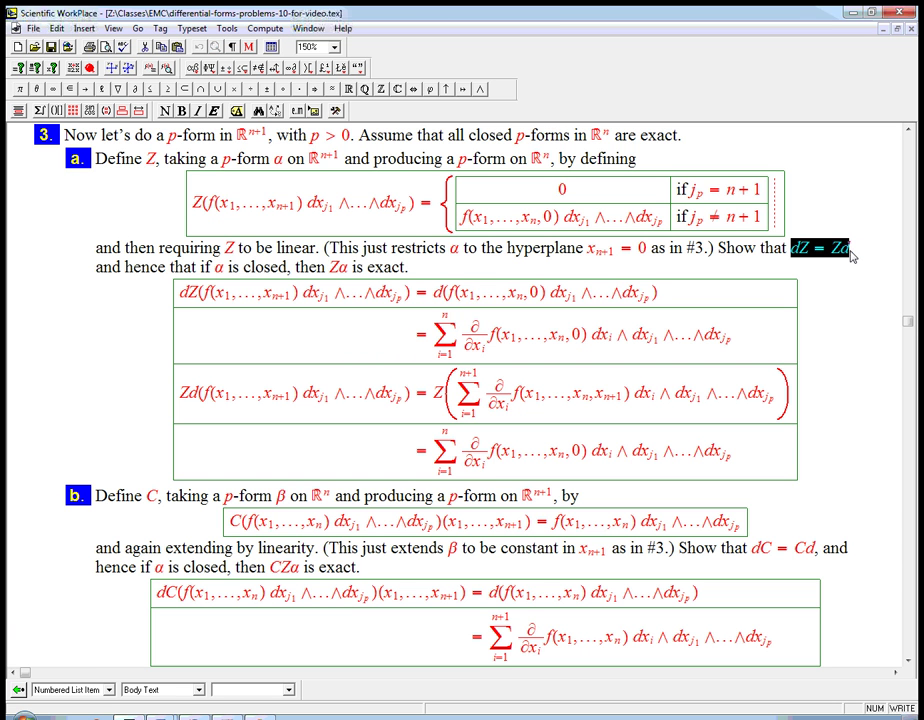
click(752, 550)
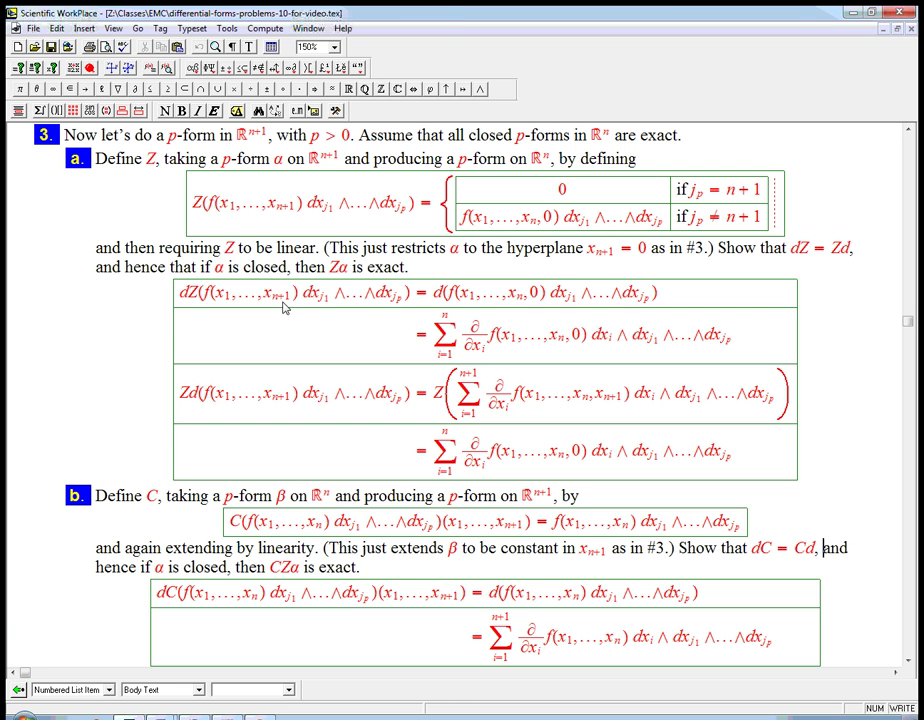
click(201, 297)
click(535, 300)
click(648, 196)
Highlight the p-form inside dZ( ), note the 0 and x_{n+1} terms, then scroll down.
drag(205, 300, 403, 305)
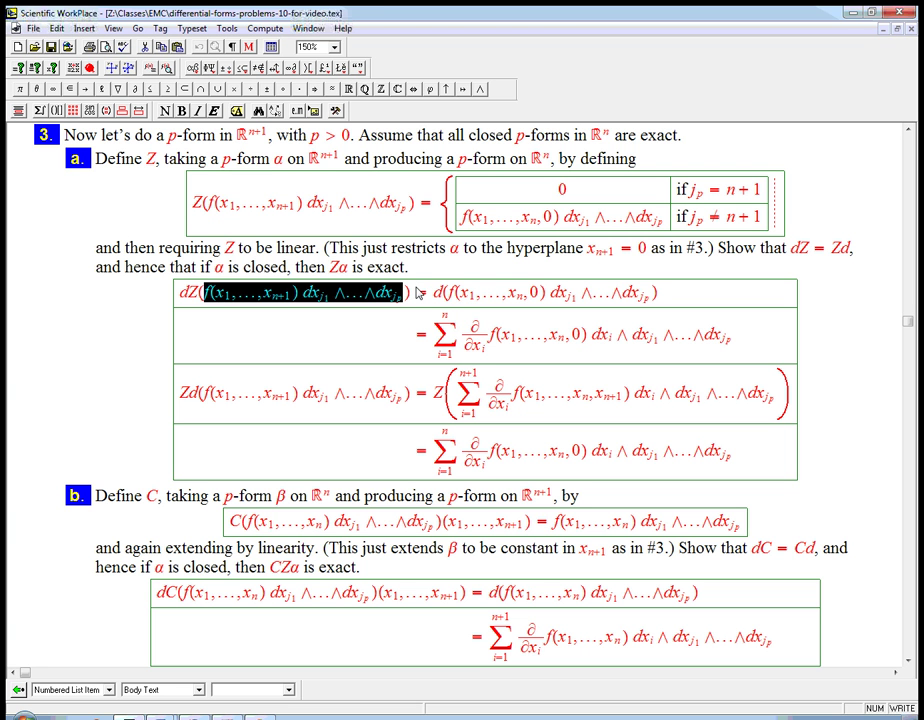
click(414, 293)
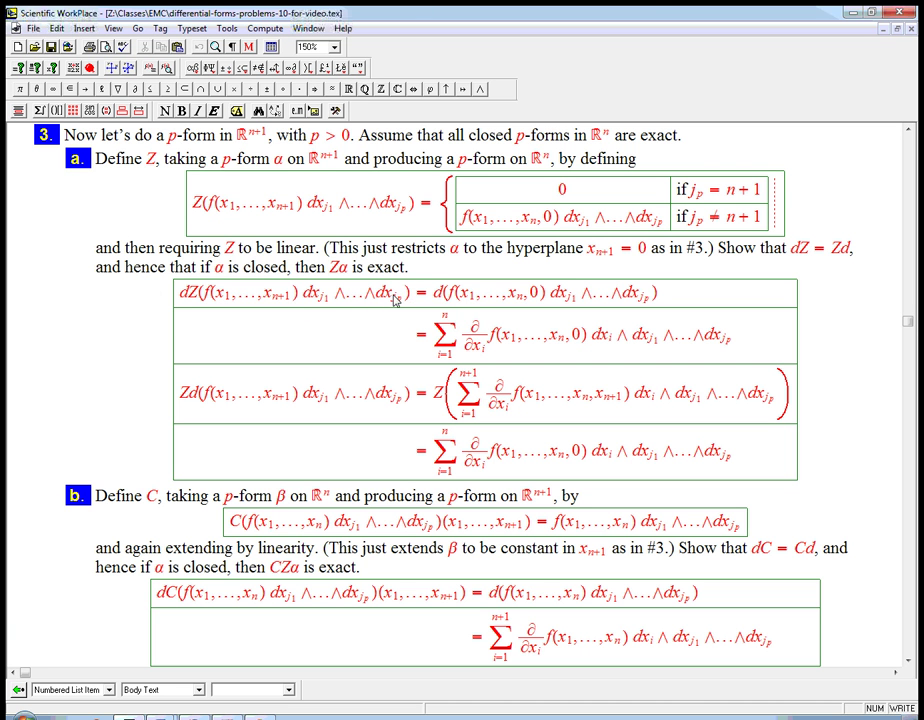
click(539, 298)
click(617, 399)
click(909, 665)
Scroll down until part b's definition of C is visible.
click(909, 665)
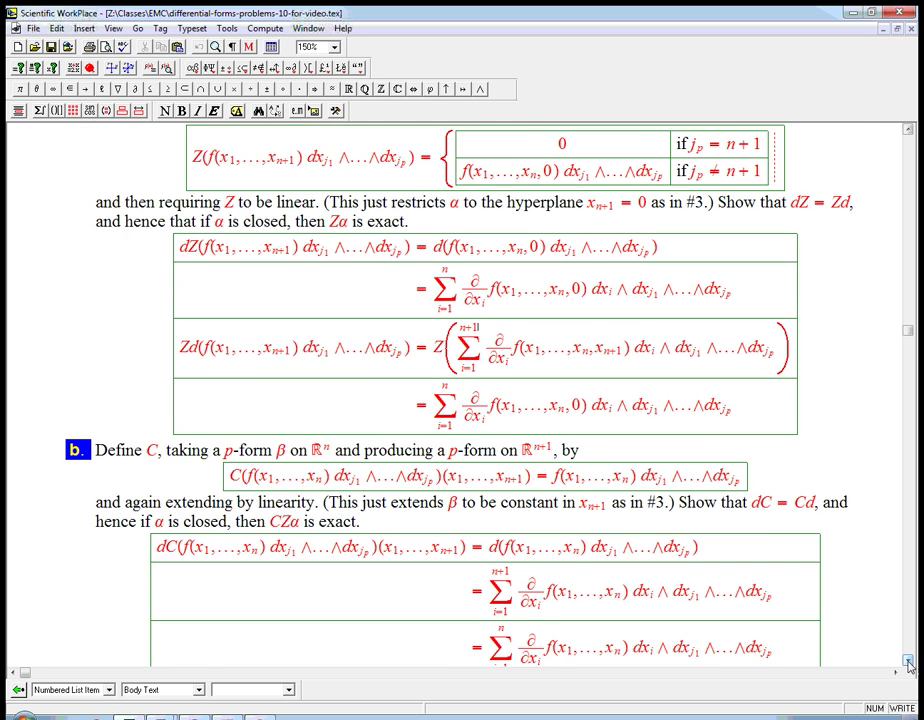
click(909, 665)
click(909, 665)
click(908, 662)
scroll(908, 661, down, 3)
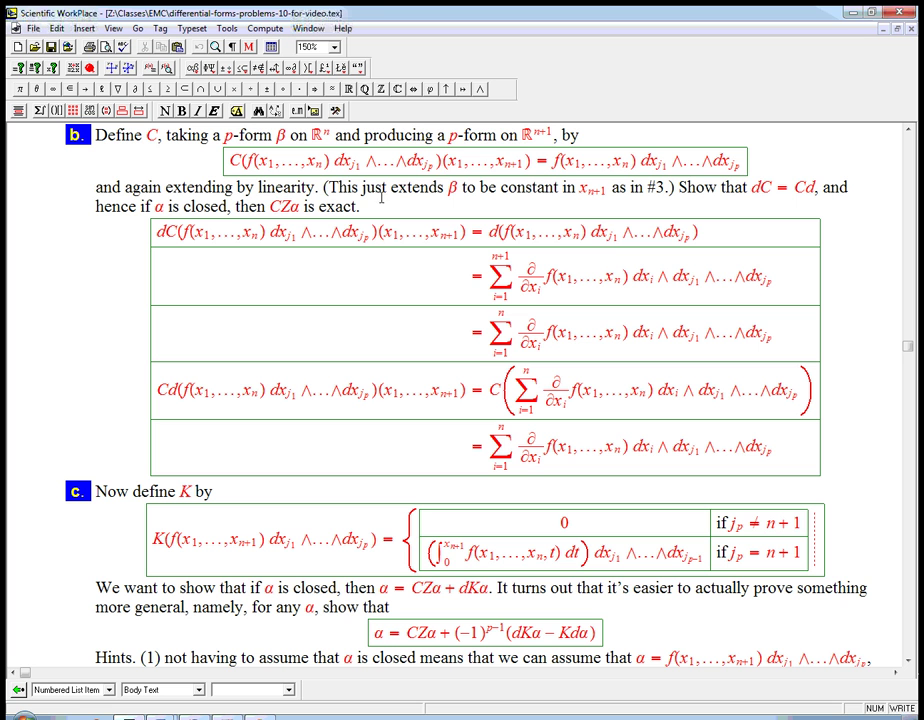
Highlight the point (x1,…,xn+1) and the p-form in C's definition, then deselect.
drag(444, 170, 516, 172)
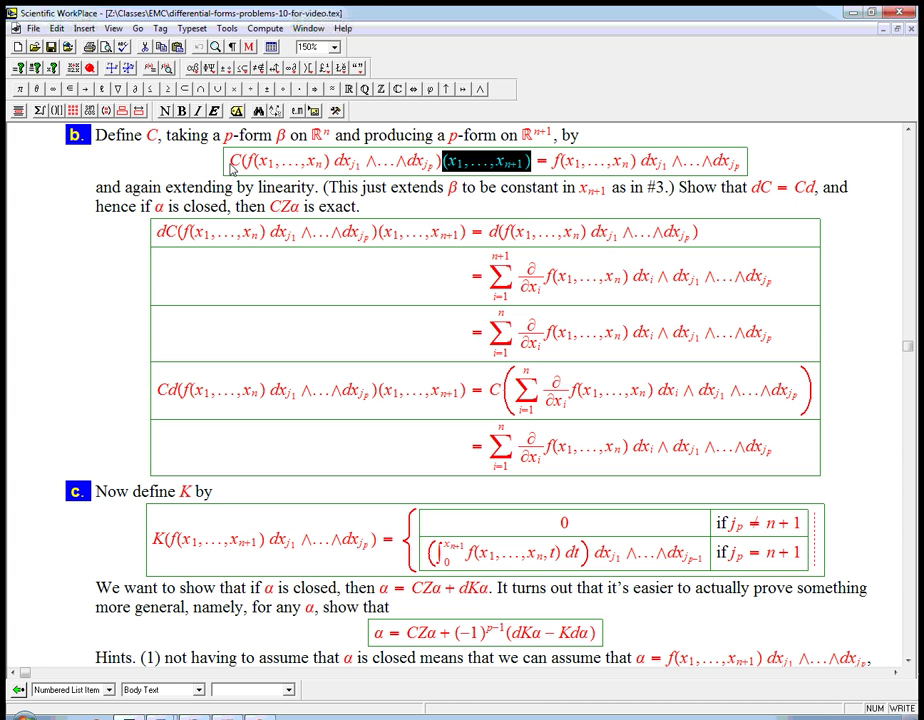
key(Right)
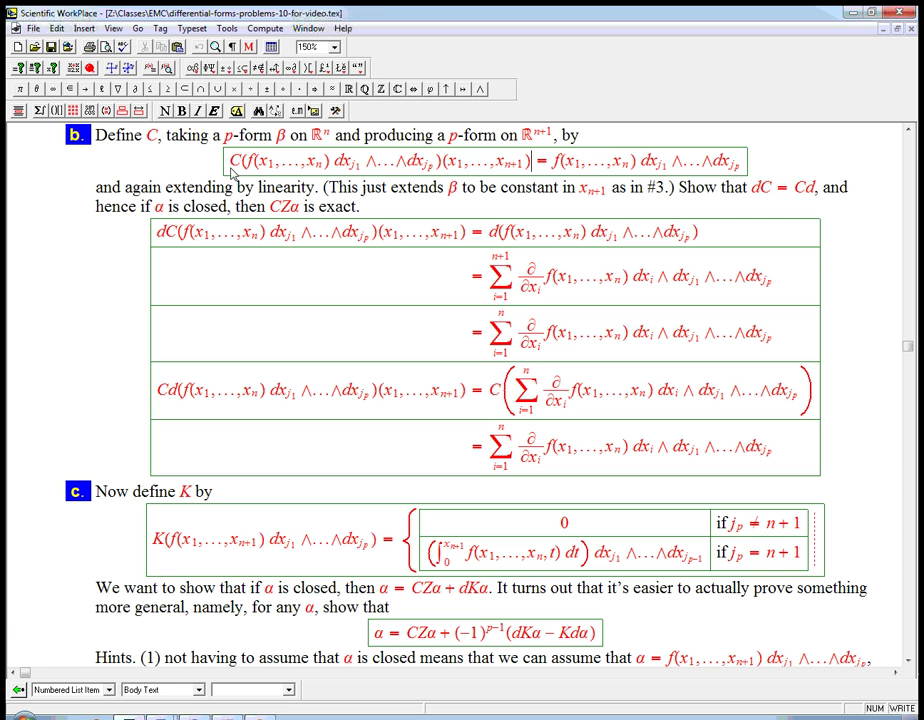
drag(249, 167, 425, 160)
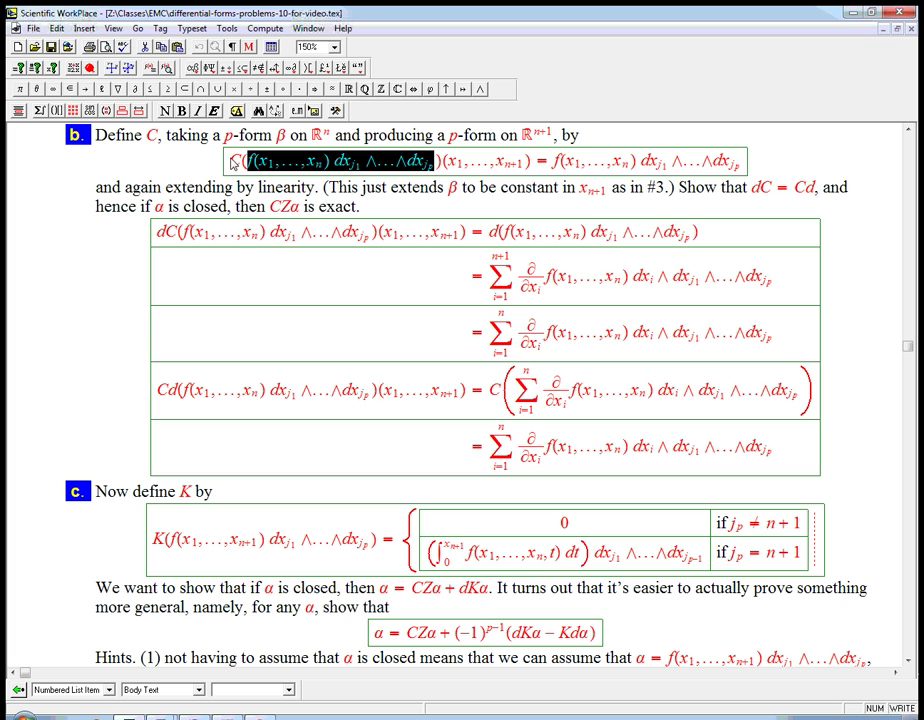
click(528, 172)
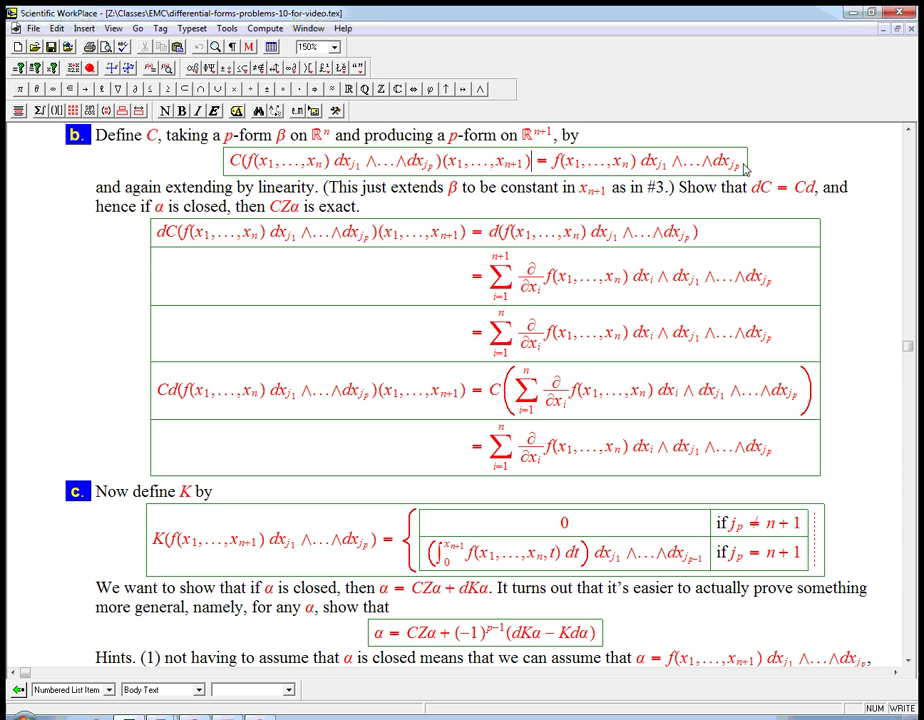
drag(159, 232, 180, 234)
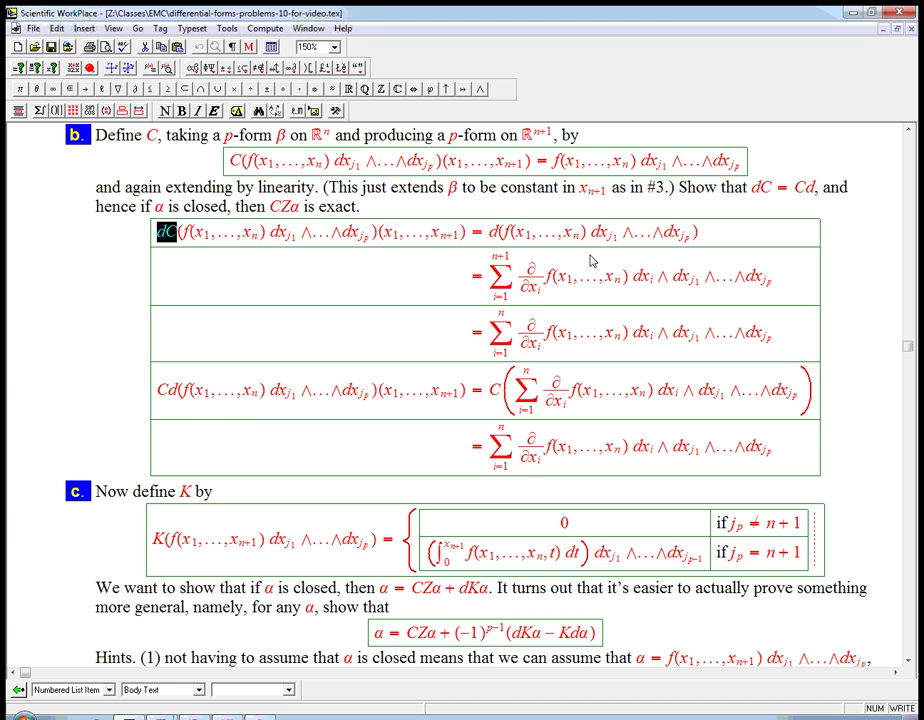
click(505, 236)
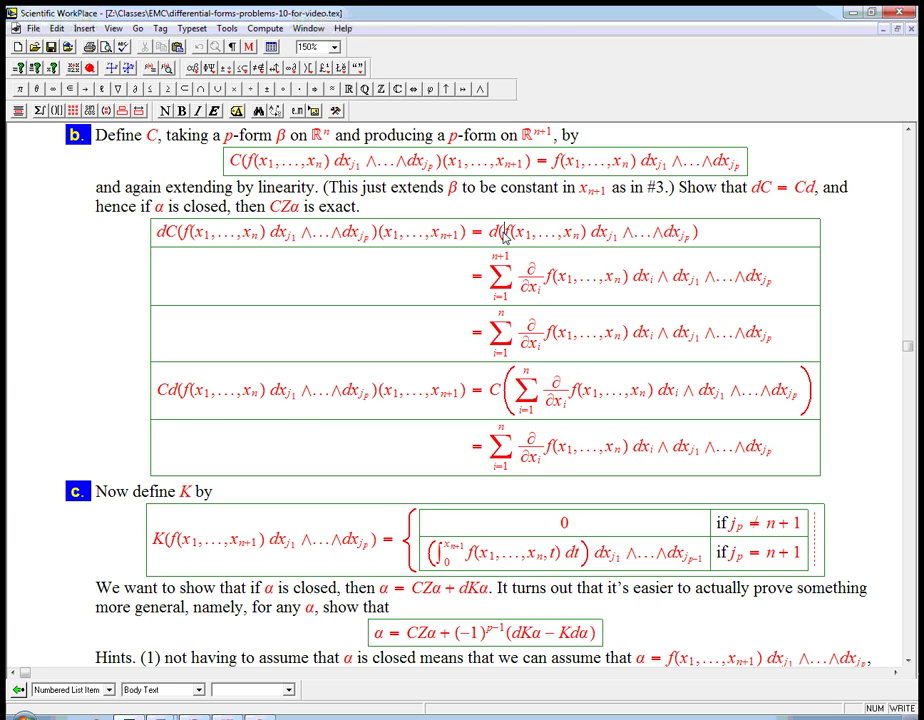
click(692, 233)
Scroll down past part c's hints to part d and problems 4 and 5.
scroll(853, 463, down, 3)
scroll(853, 463, down, 12)
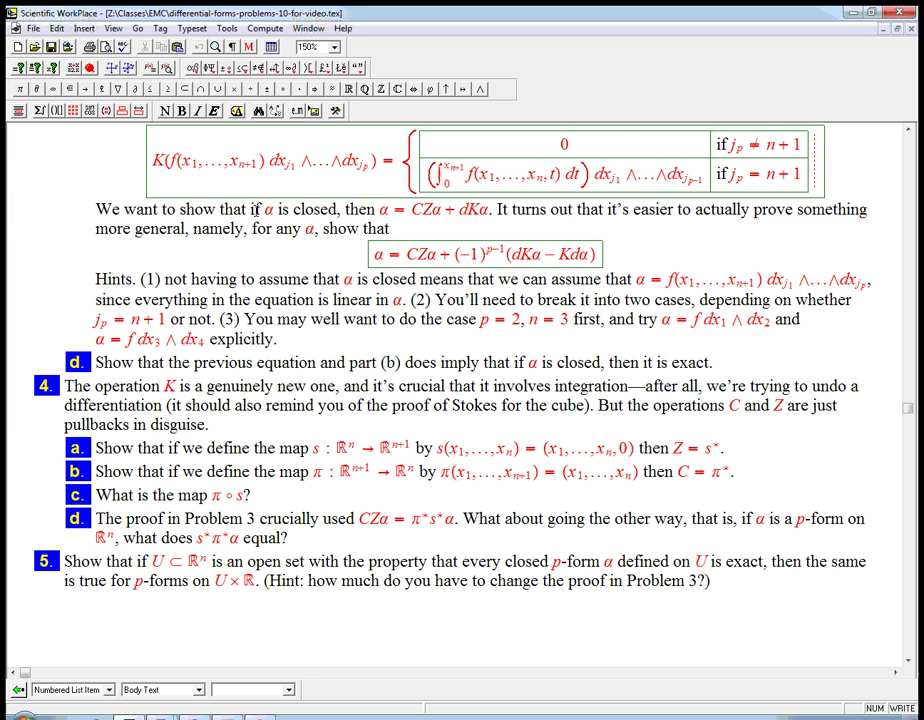
drag(255, 210, 340, 212)
scroll(350, 229, up, 5)
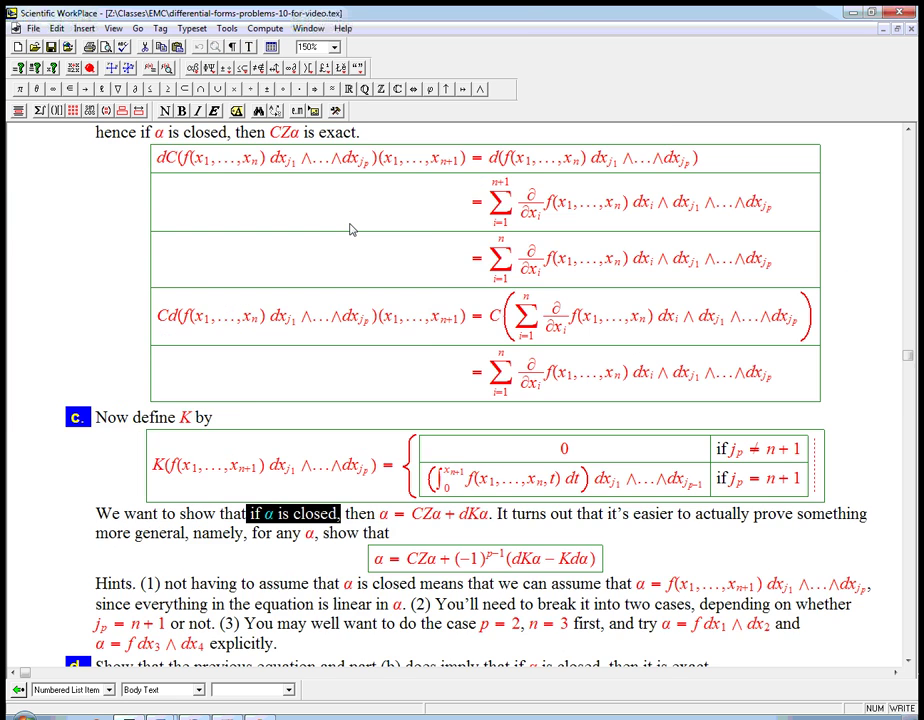
scroll(350, 229, up, 15)
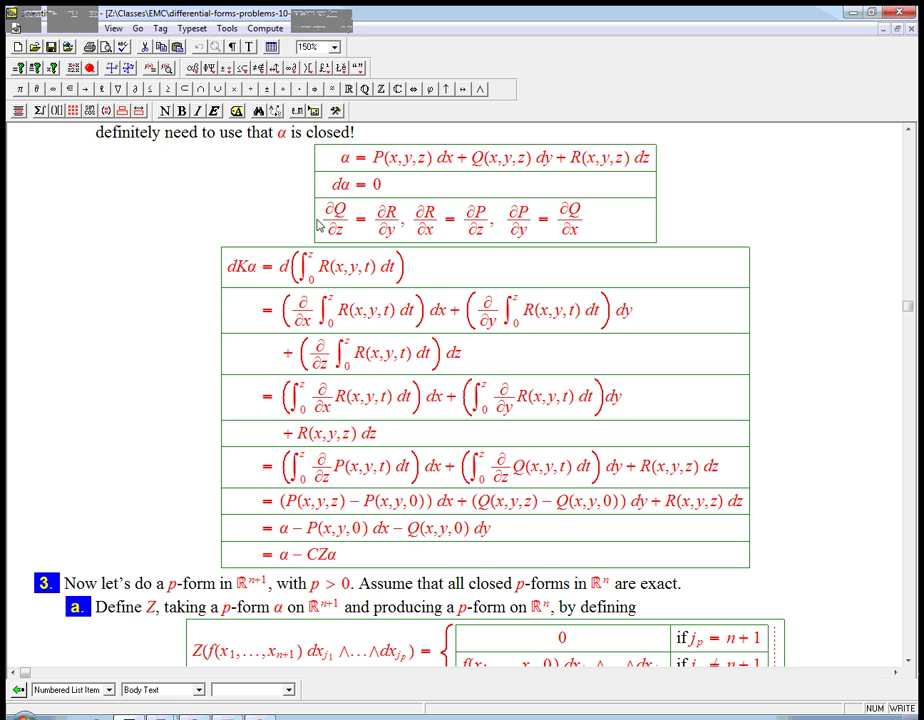
drag(319, 226, 591, 231)
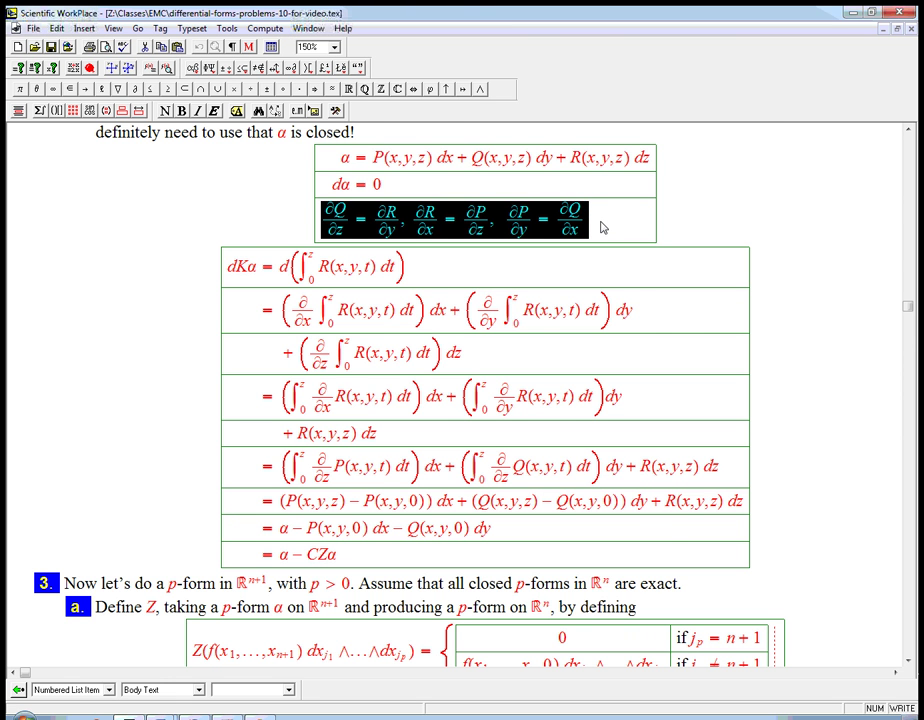
scroll(602, 228, down, 15)
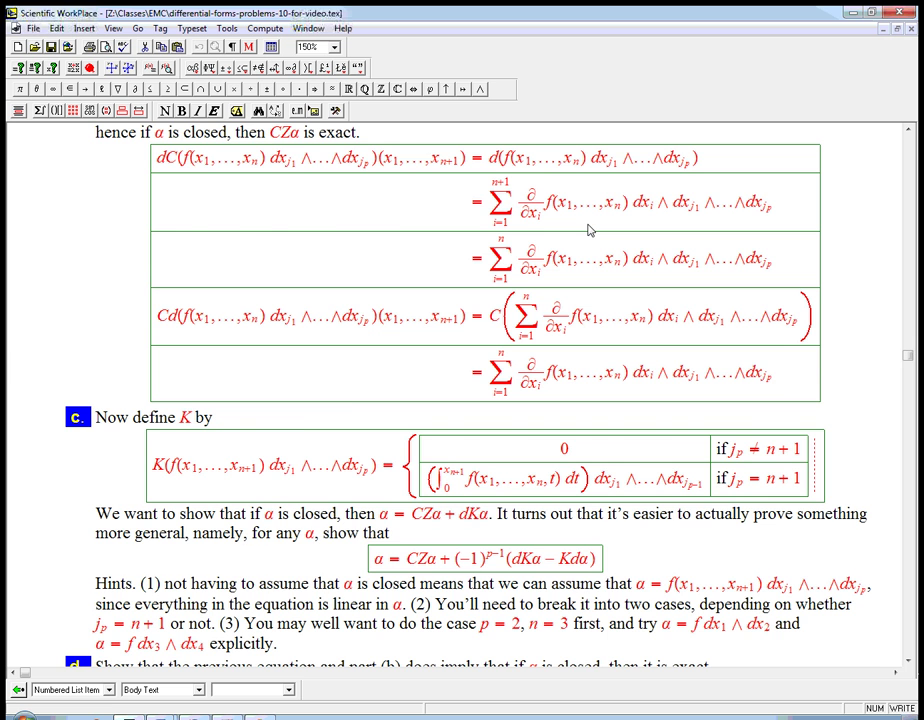
scroll(590, 230, down, 5)
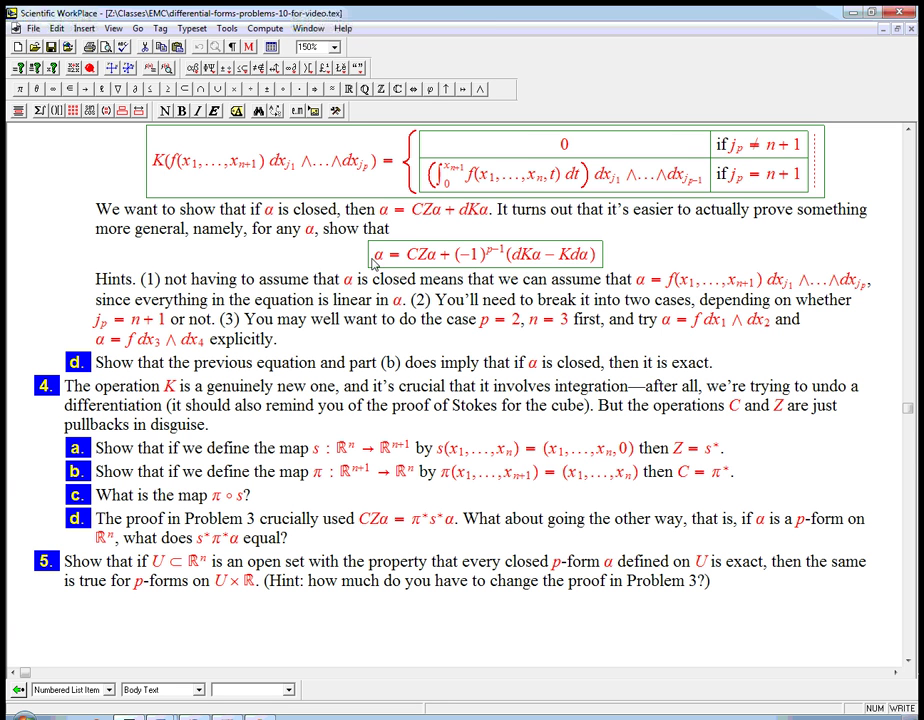
drag(407, 254, 440, 257)
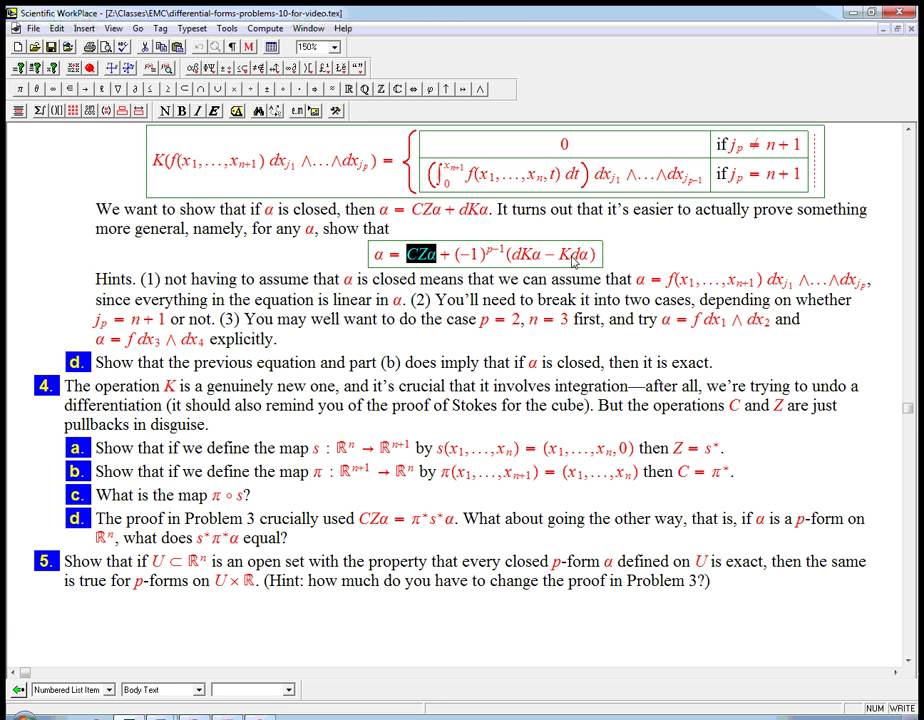
drag(571, 258, 591, 258)
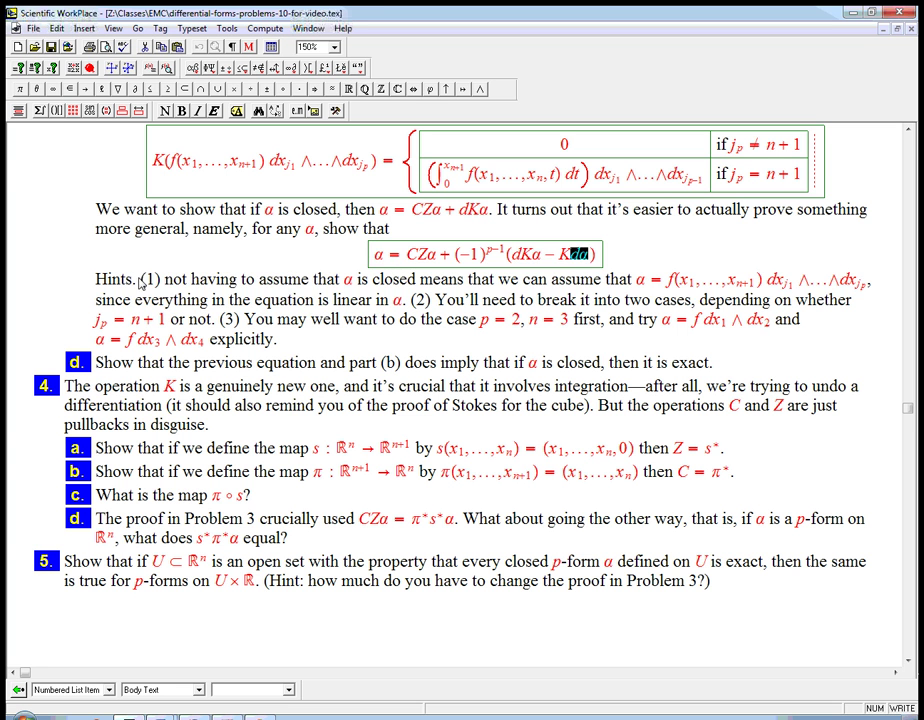
drag(141, 283, 532, 286)
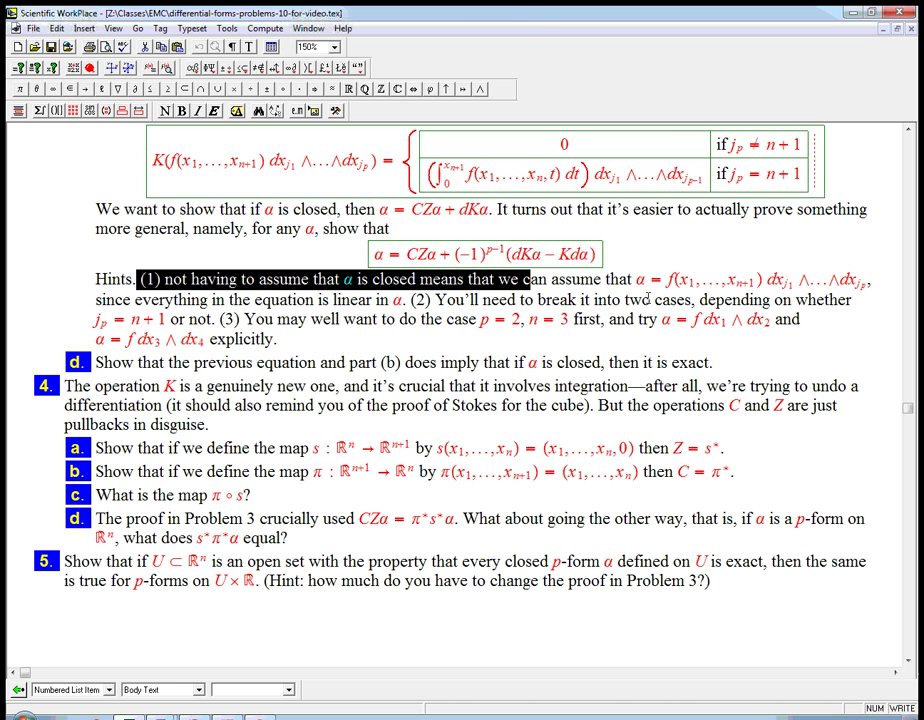
drag(665, 285, 868, 288)
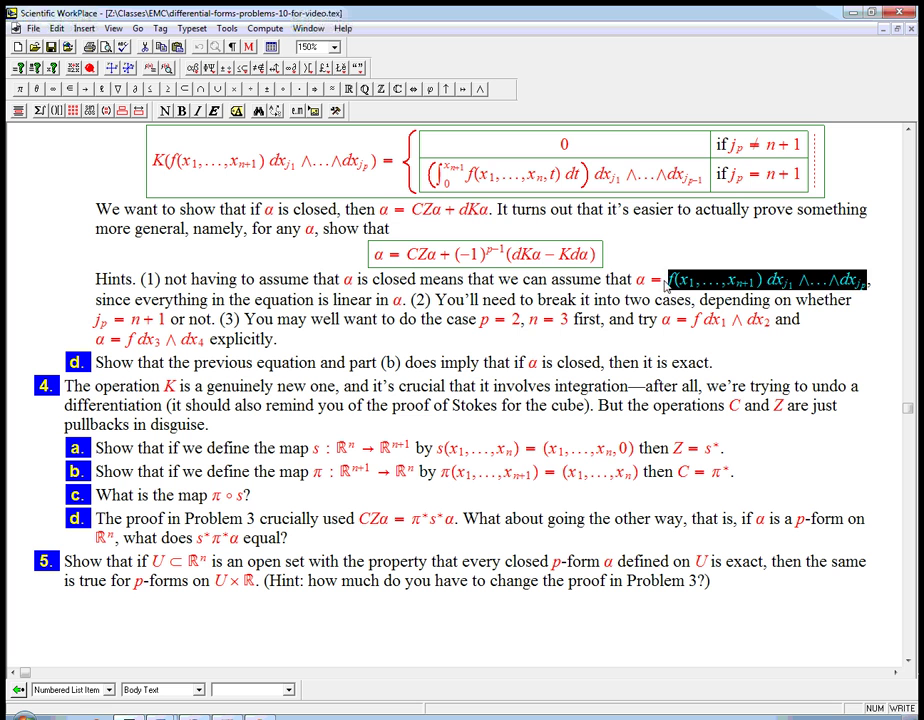
click(862, 287)
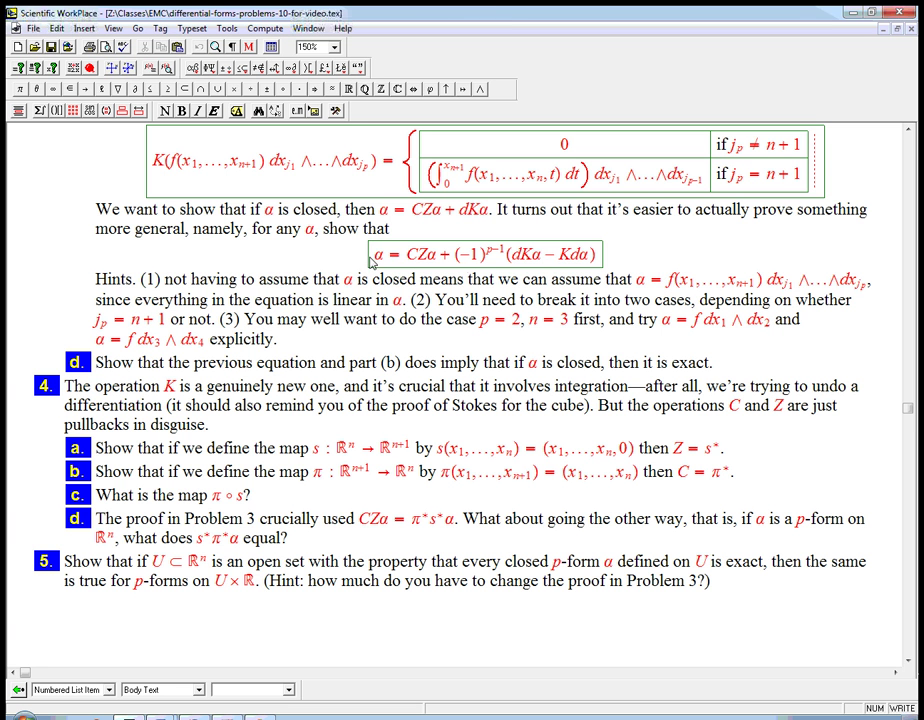
drag(370, 260, 560, 258)
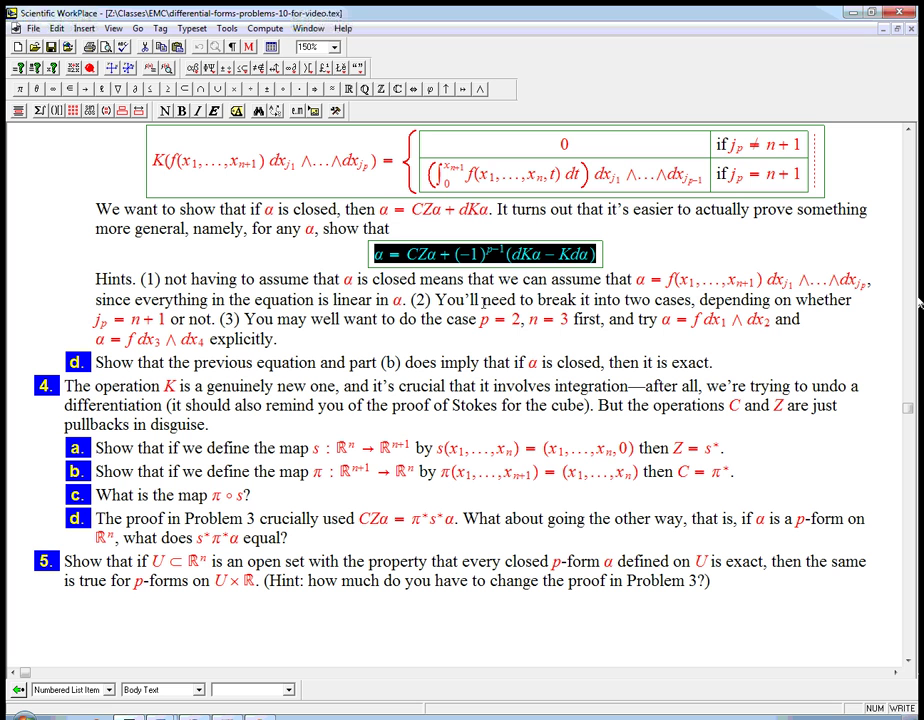
click(437, 299)
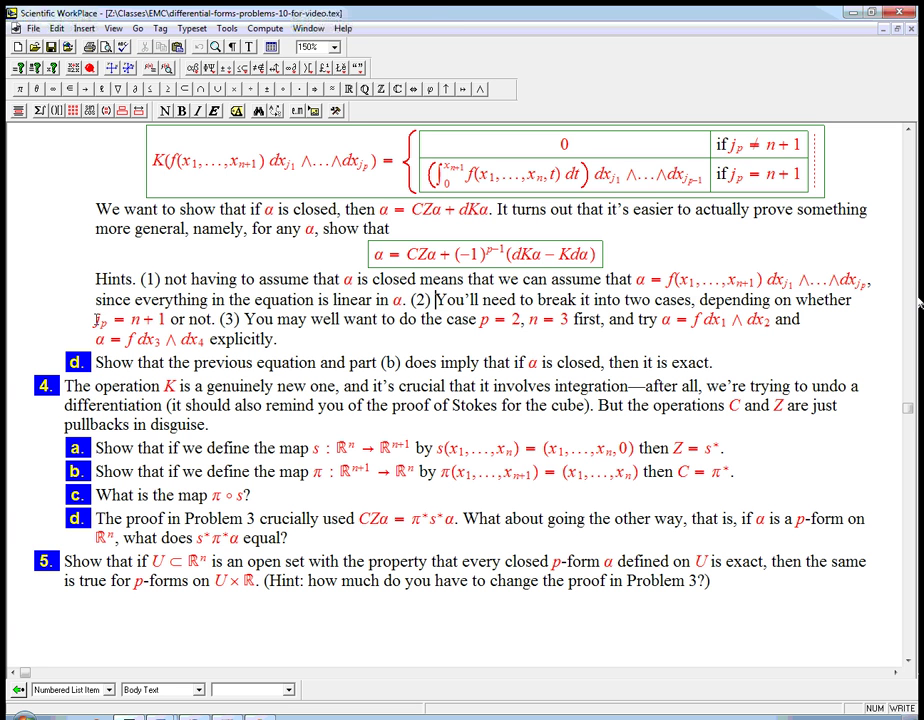
drag(97, 319, 168, 321)
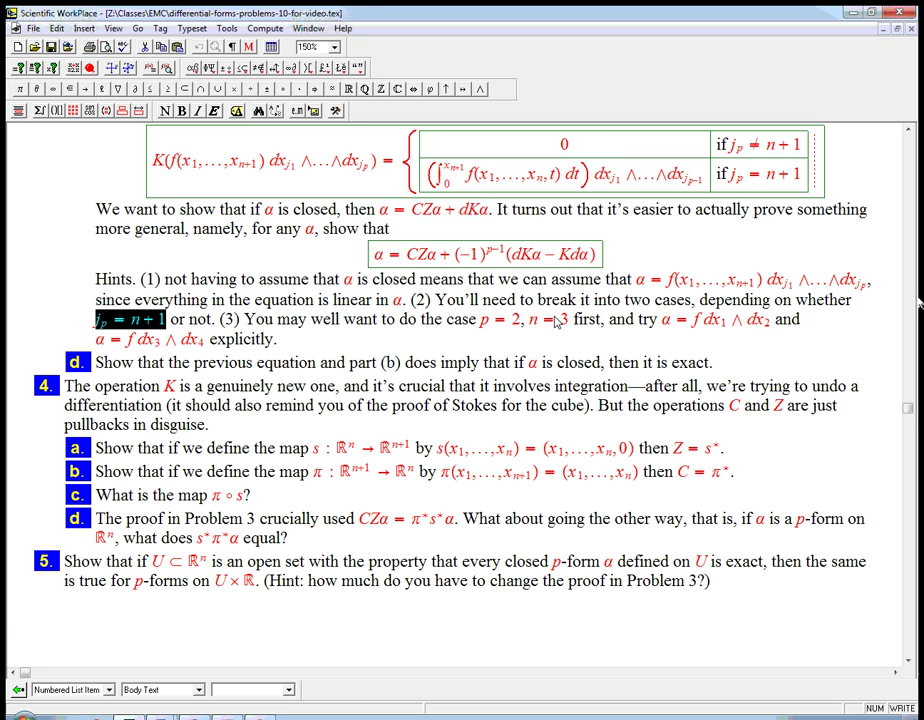
click(568, 328)
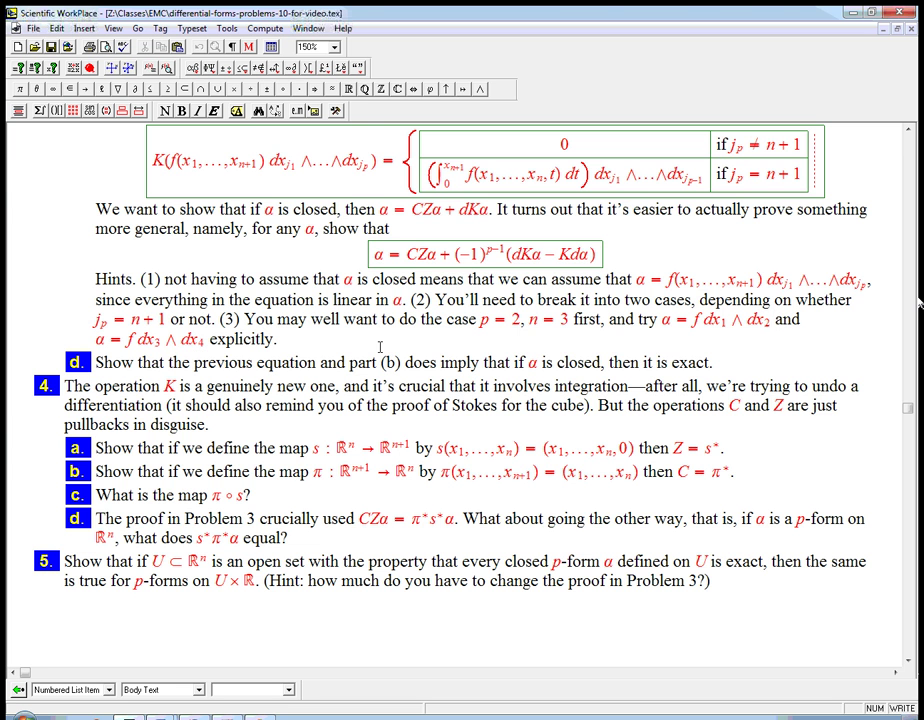
scroll(446, 398, down, 10)
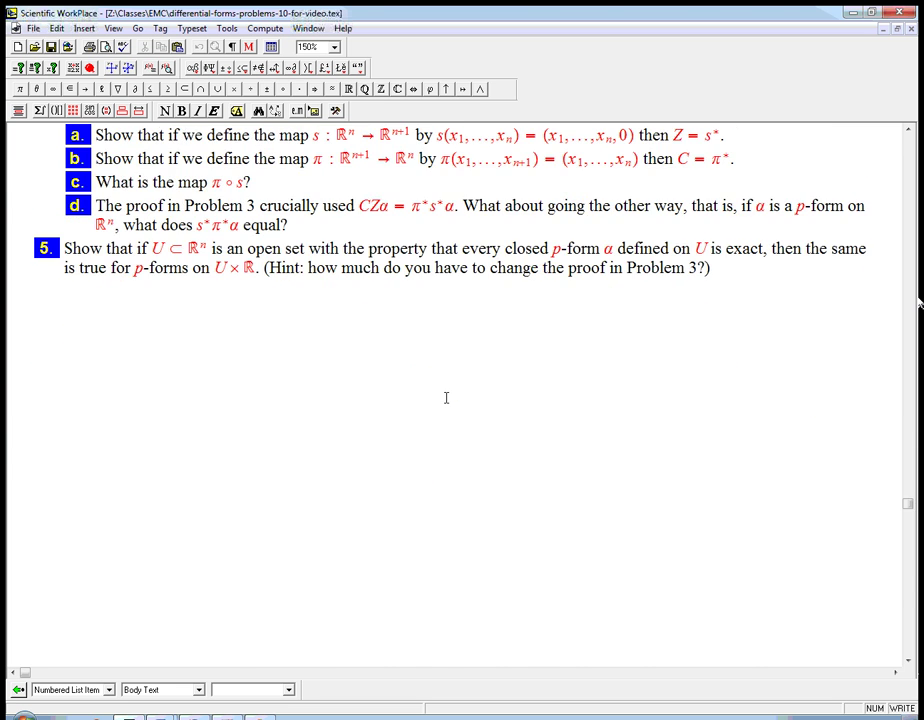
Copy the first worked dK/Kd table and paste it after "explicitly." in the hints.
scroll(446, 398, down, 3)
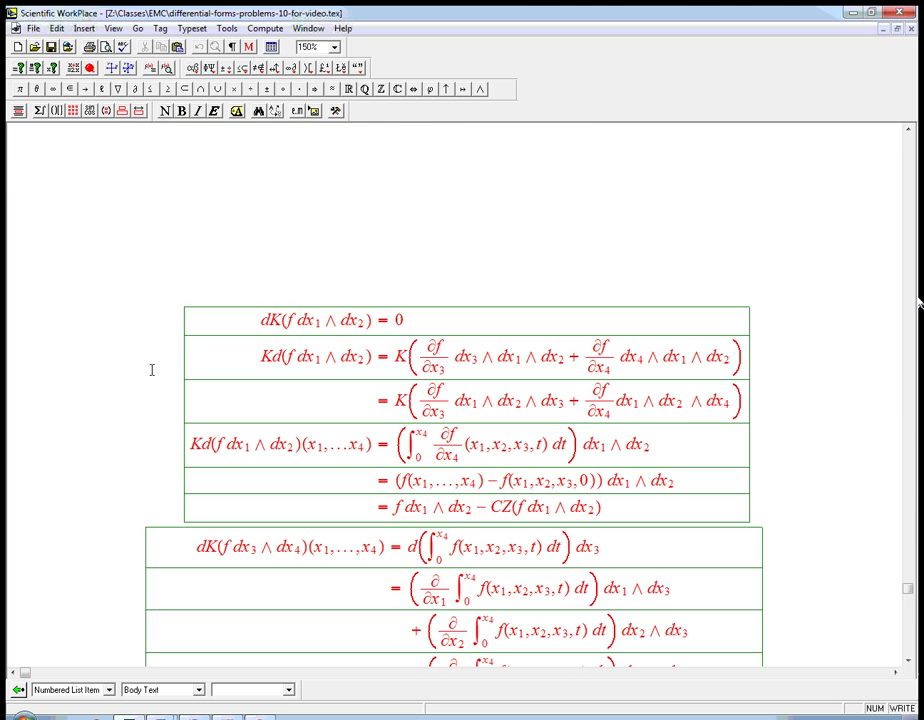
drag(152, 370, 228, 385)
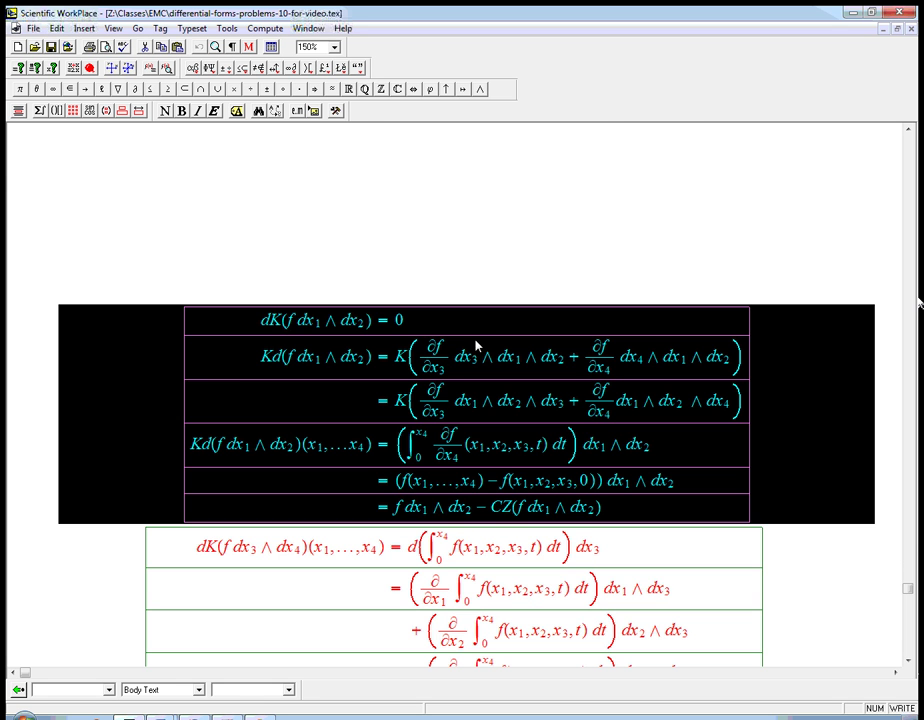
scroll(478, 343, up, 12)
scroll(480, 339, up, 5)
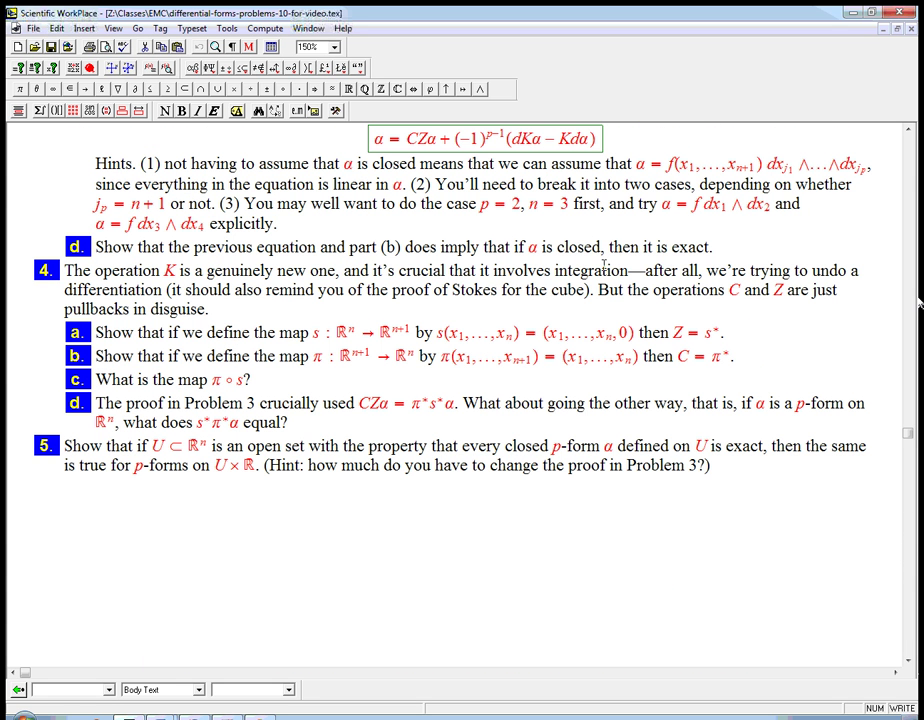
click(483, 223)
key(ctrl+v)
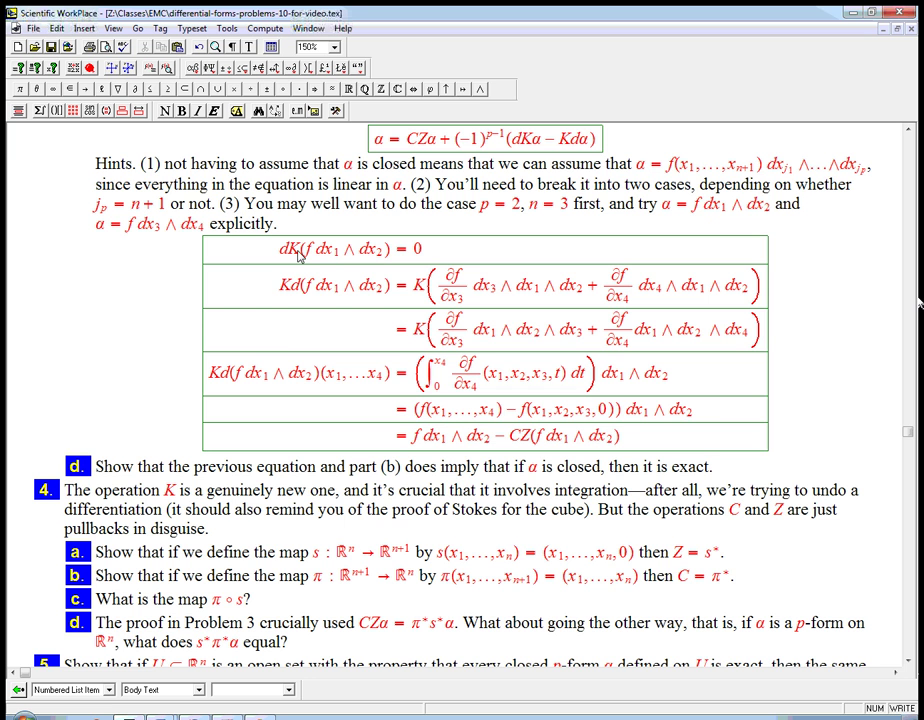
scroll(590, 150, up, 3)
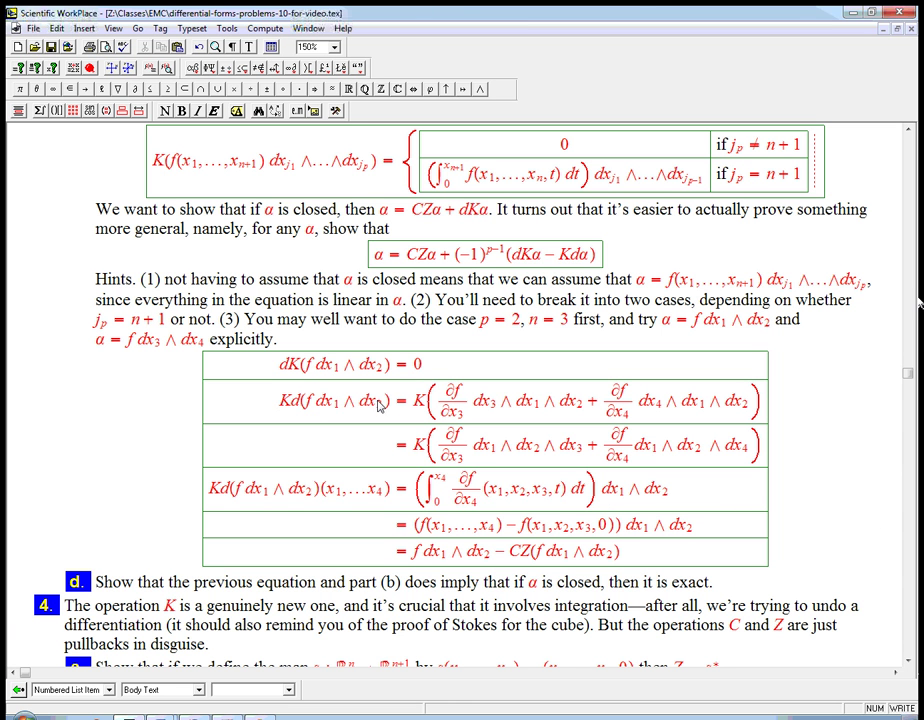
click(321, 490)
Highlight f dx1∧dx2, f(x1,x2,x3,0) and CZ(f dx1∧dx2) in the table, ending at the CZ row's end.
drag(306, 366, 383, 372)
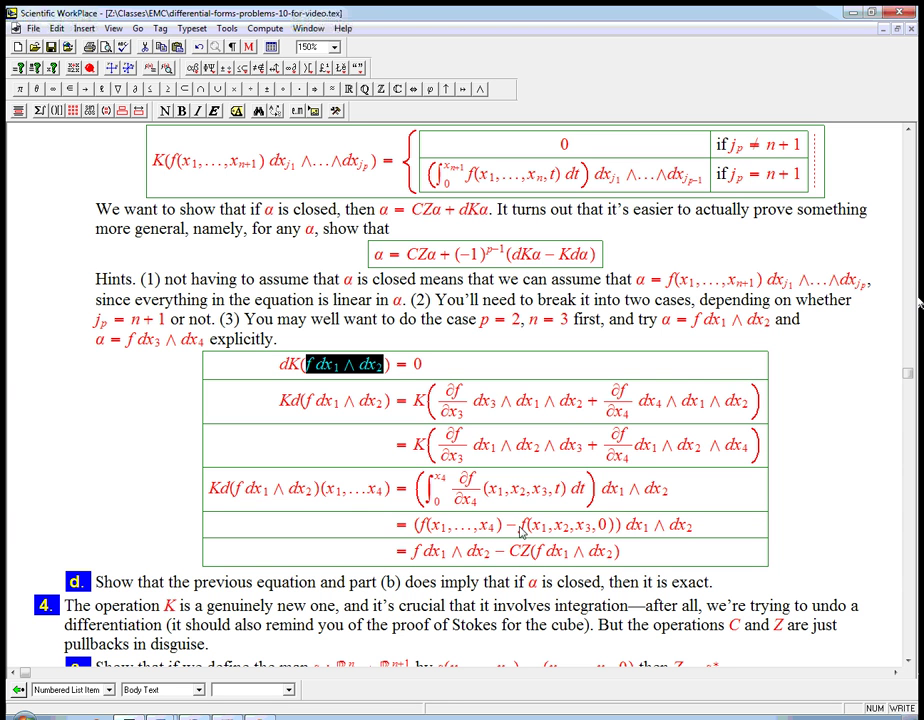
drag(520, 526, 585, 533)
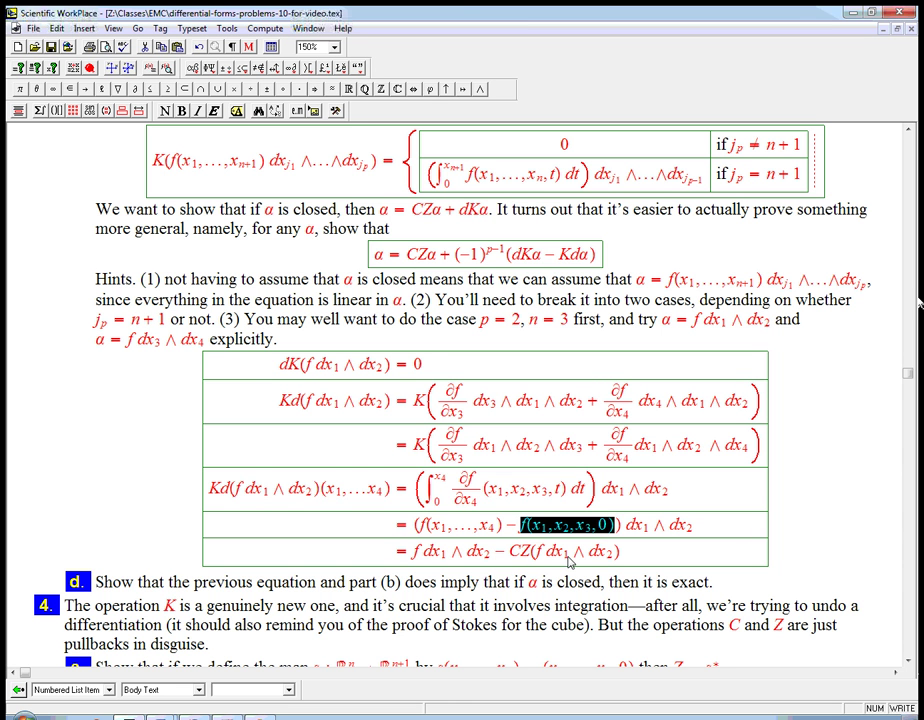
click(521, 533)
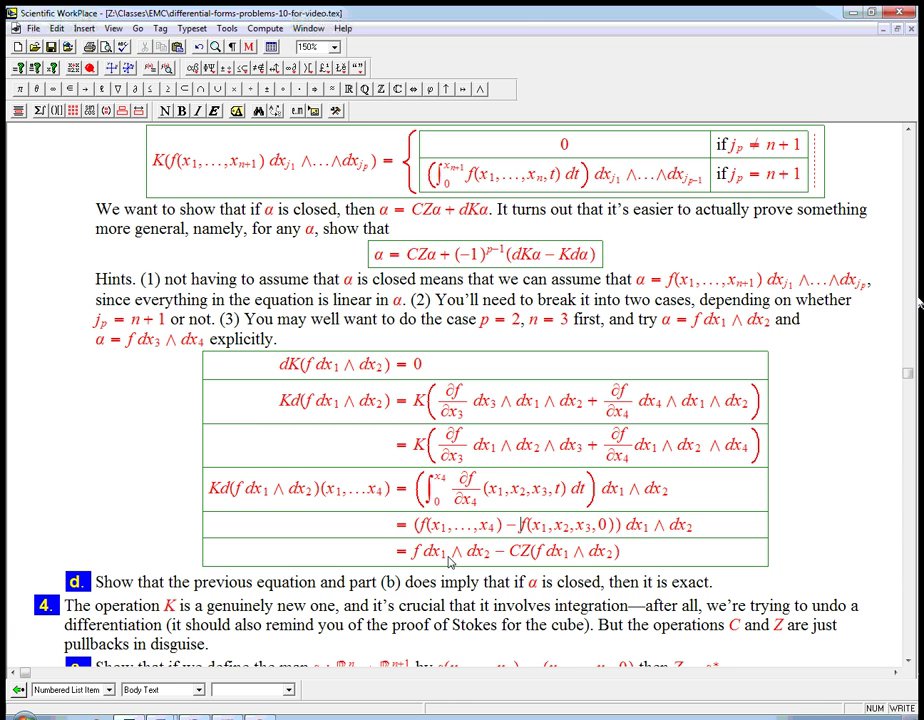
drag(414, 552, 588, 558)
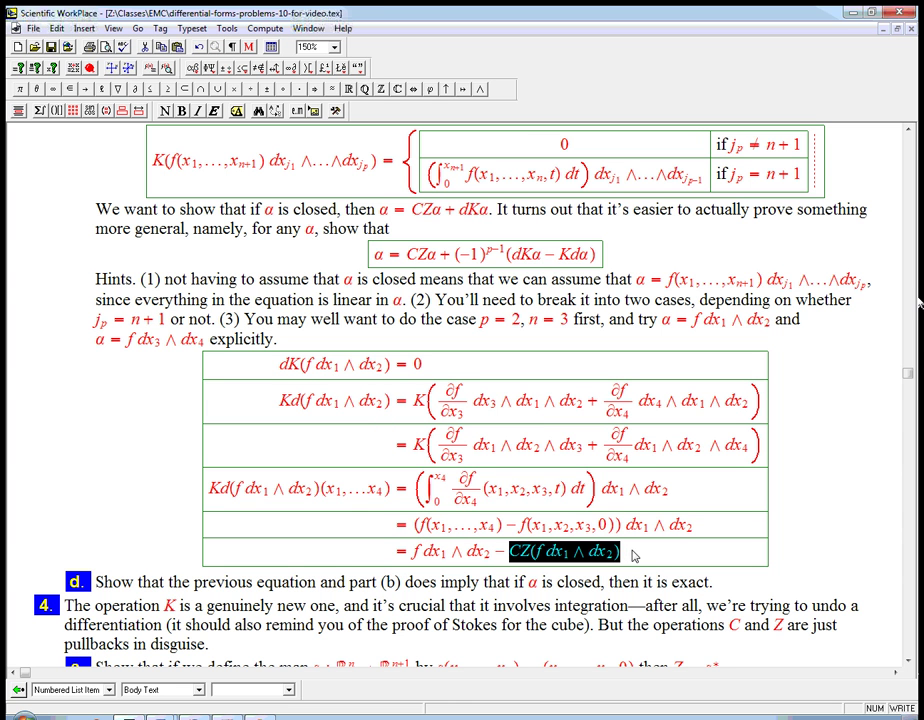
click(633, 556)
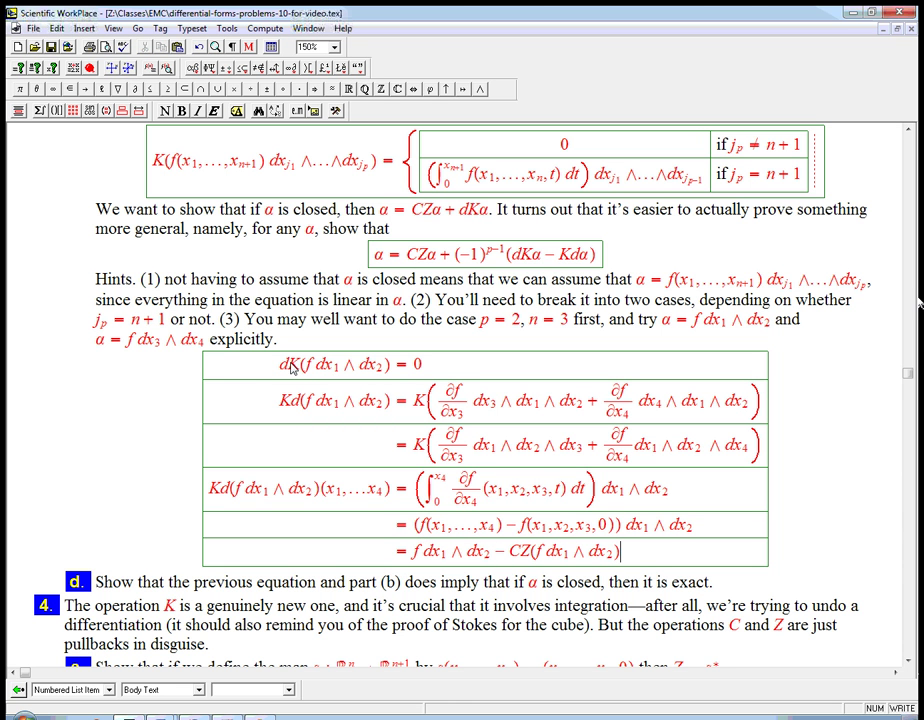
Add a new final row reading (dK − Kd)(α) = α − CZα and leave math mode.
key(Return)
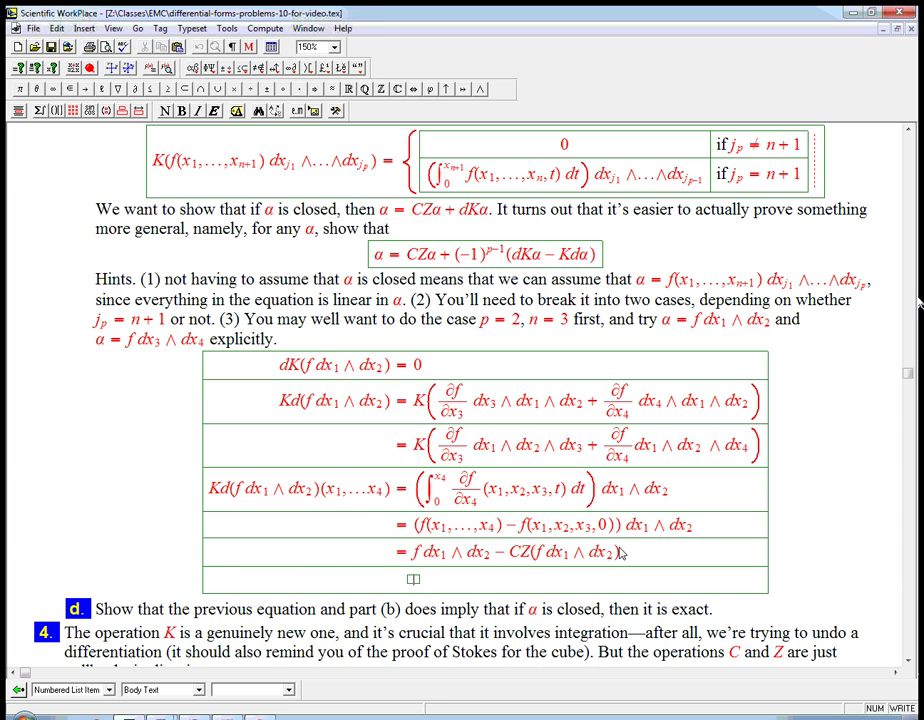
text((dK-Kα)
text((dK − Kd)()
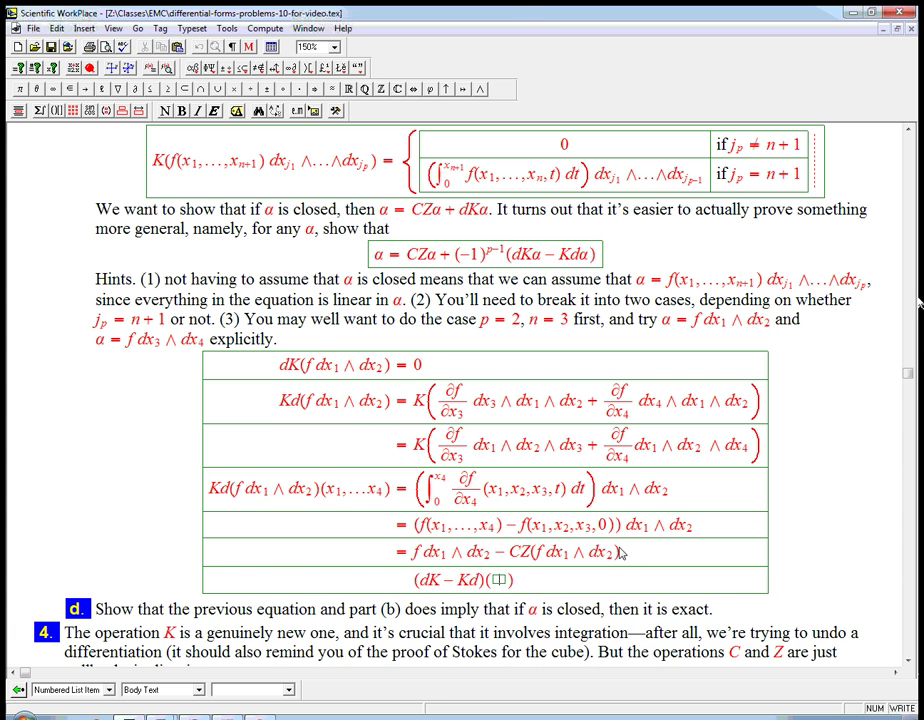
drag(235, 489, 312, 492)
key(ctrl+c)
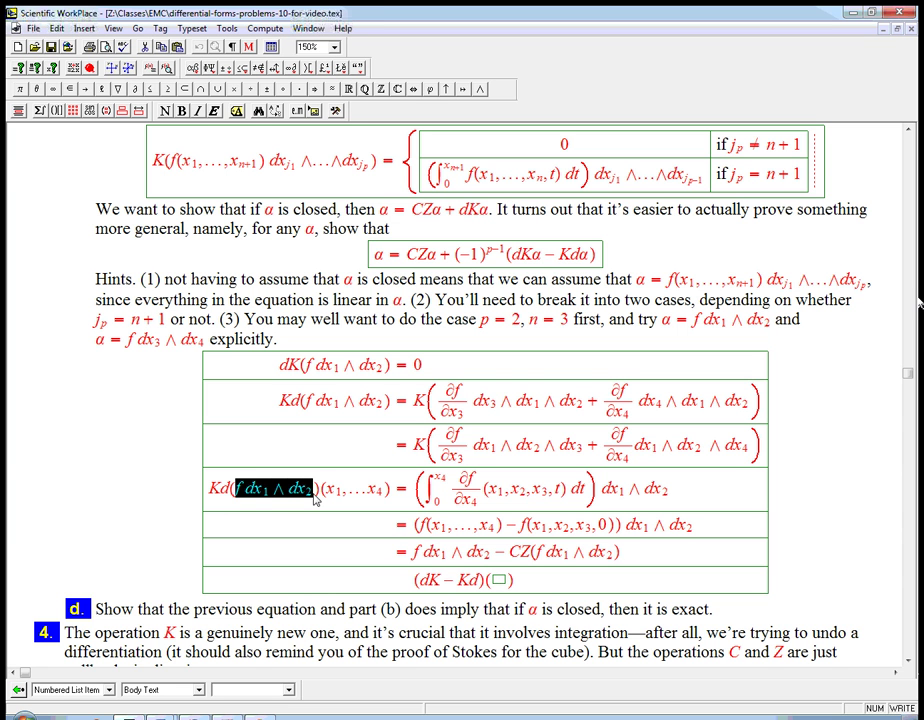
click(500, 580)
key(ctrl+v)
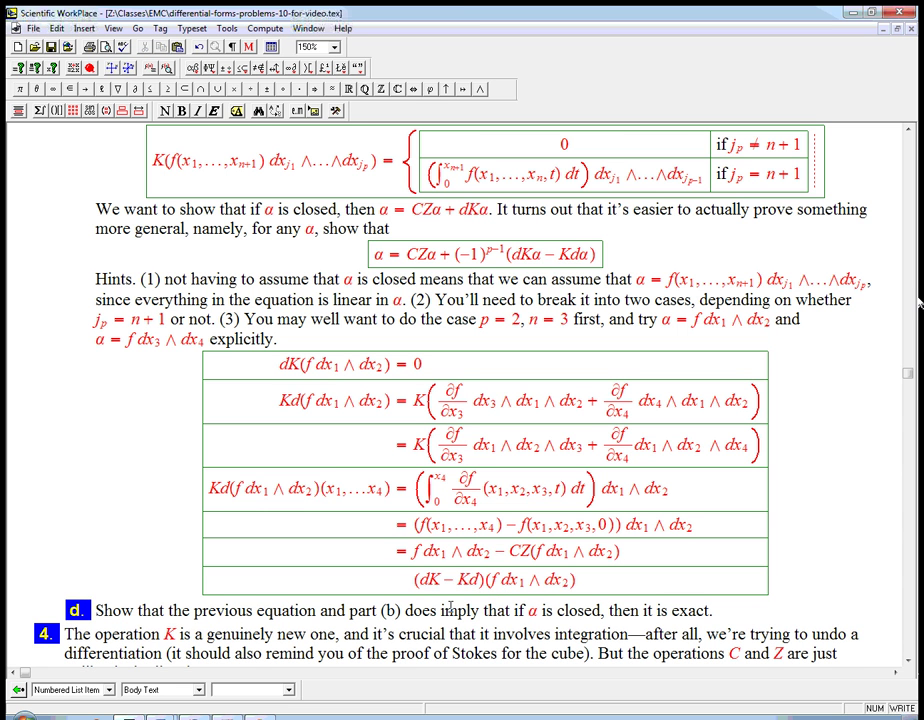
key(shift+Left)
key(shift+Left)
key(shift+Left)
key(shift+Left)
key(shift+Left)
key(shift+Left)
key(shift+Left)
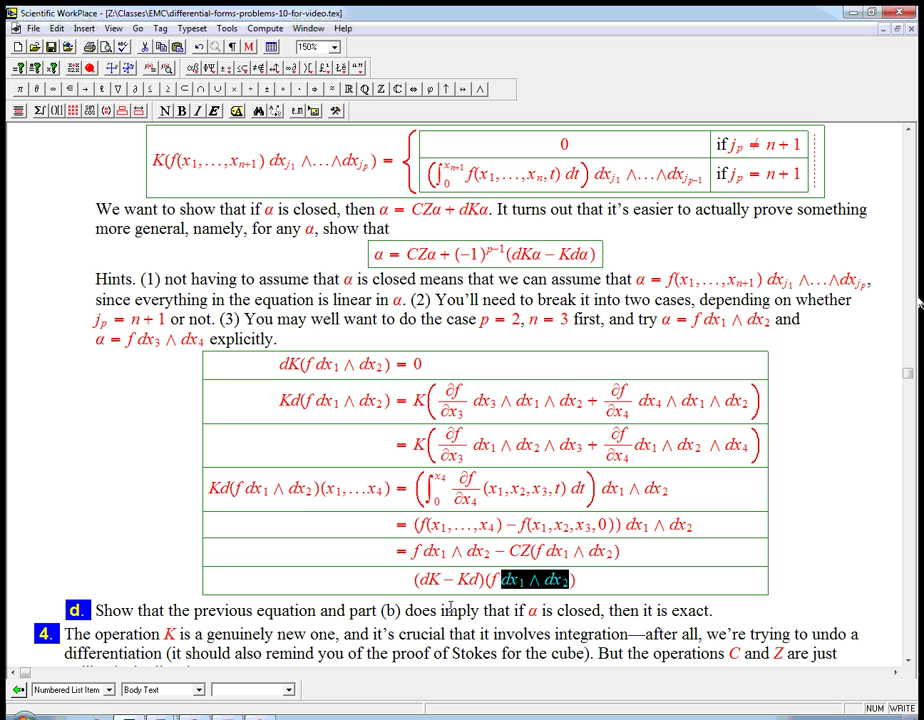
key(Delete)
key(BackSpace)
text(α) )
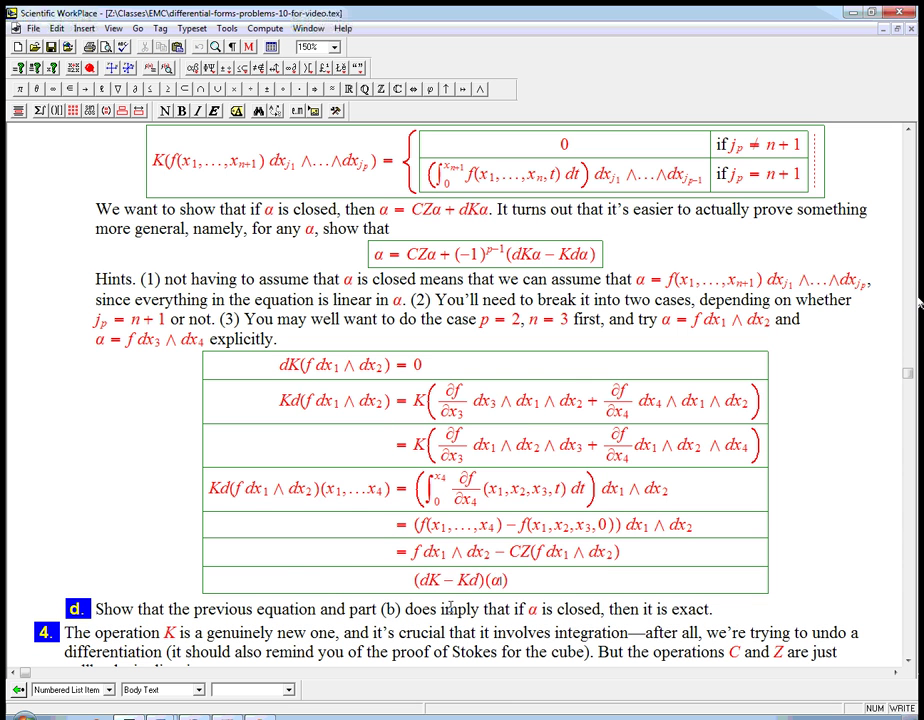
text(= α − CZ)
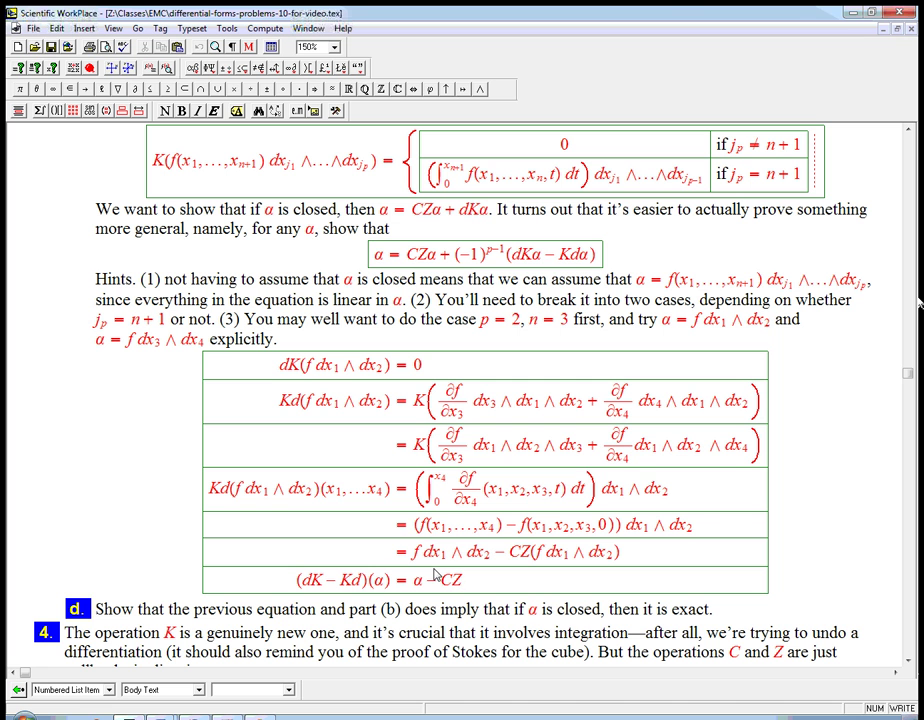
text(α)
key(Right)
scroll(748, 625, down, 10)
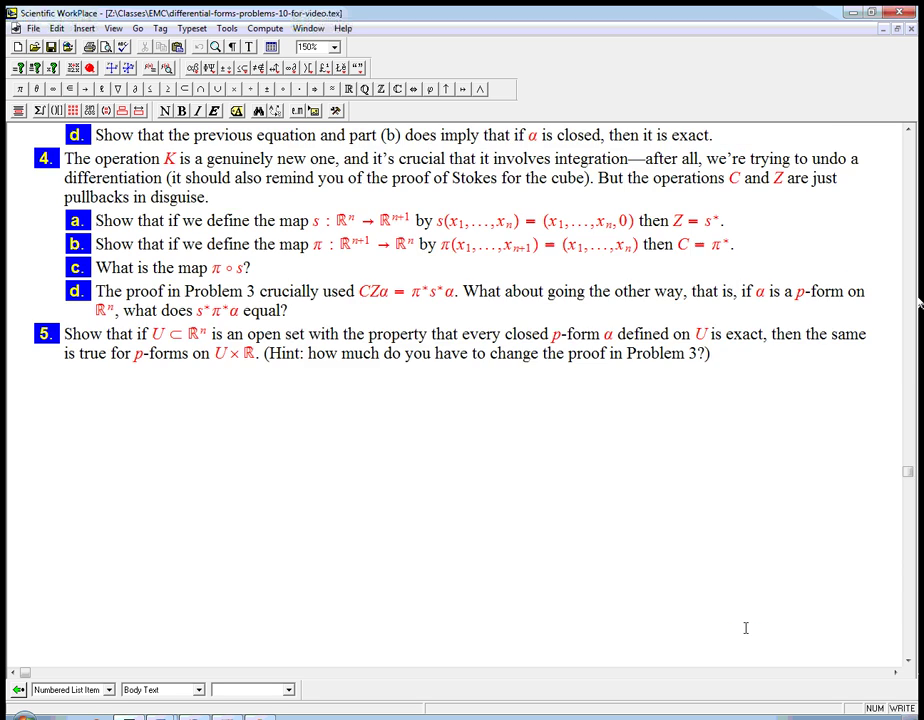
scroll(748, 632, down, 5)
scroll(744, 631, down, 3)
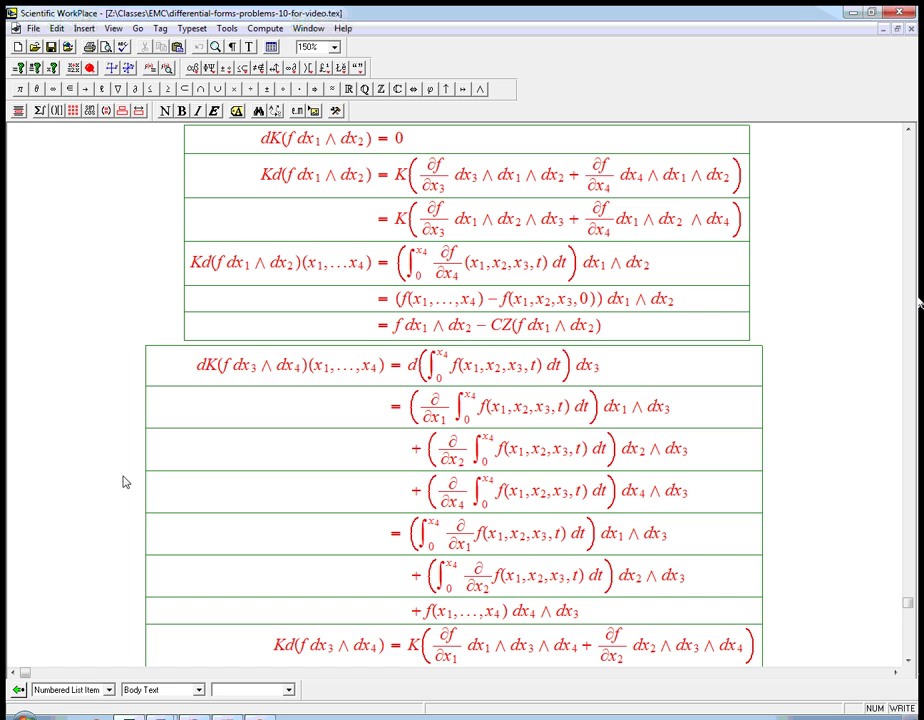
drag(124, 480, 177, 486)
key(Delete)
scroll(413, 558, up, 5)
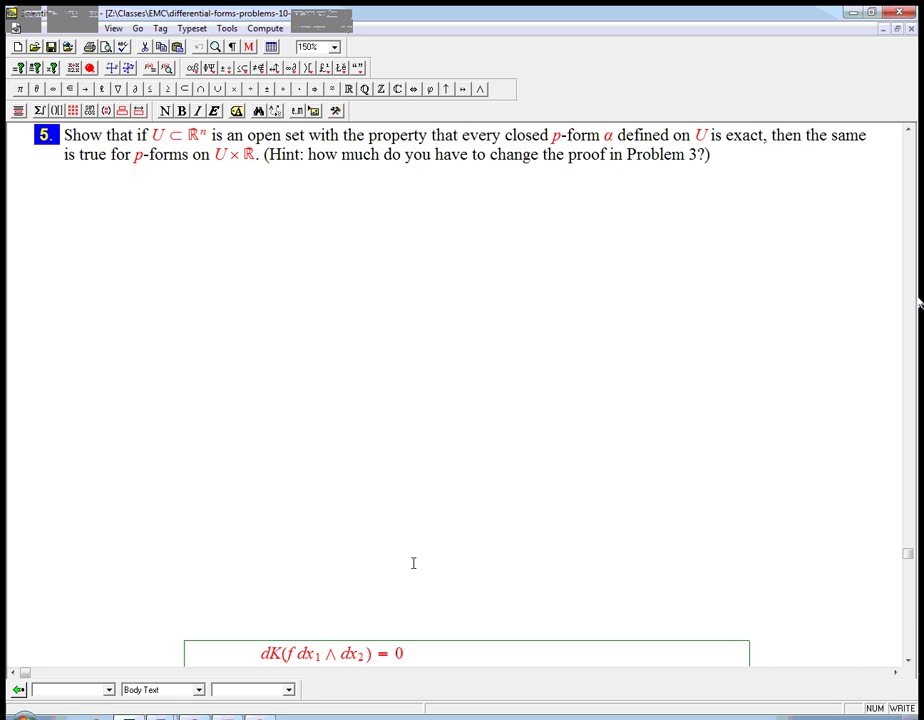
key(ctrl+z)
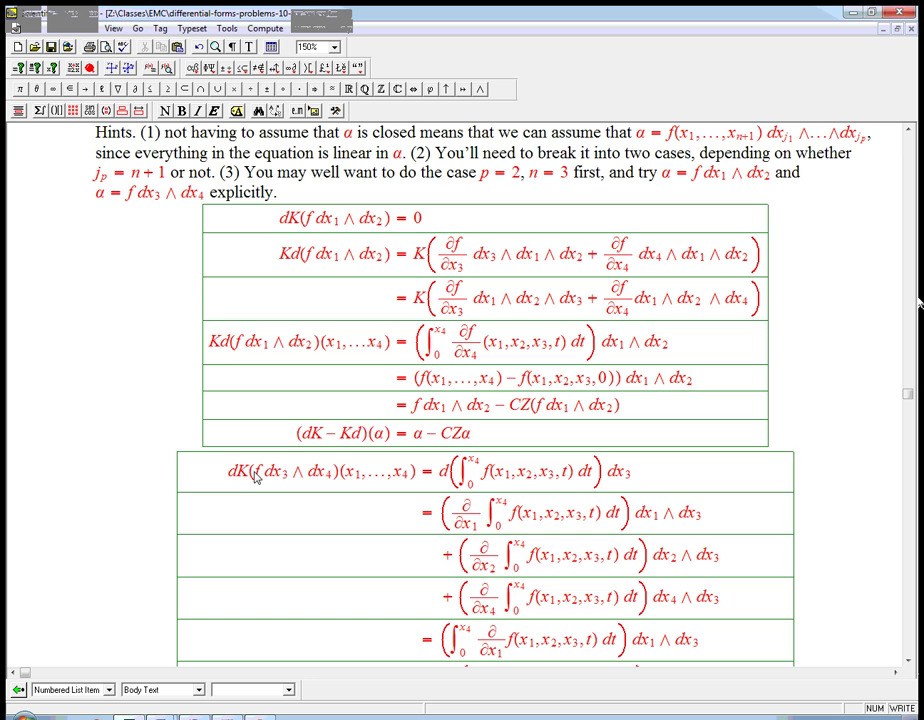
drag(256, 476, 337, 483)
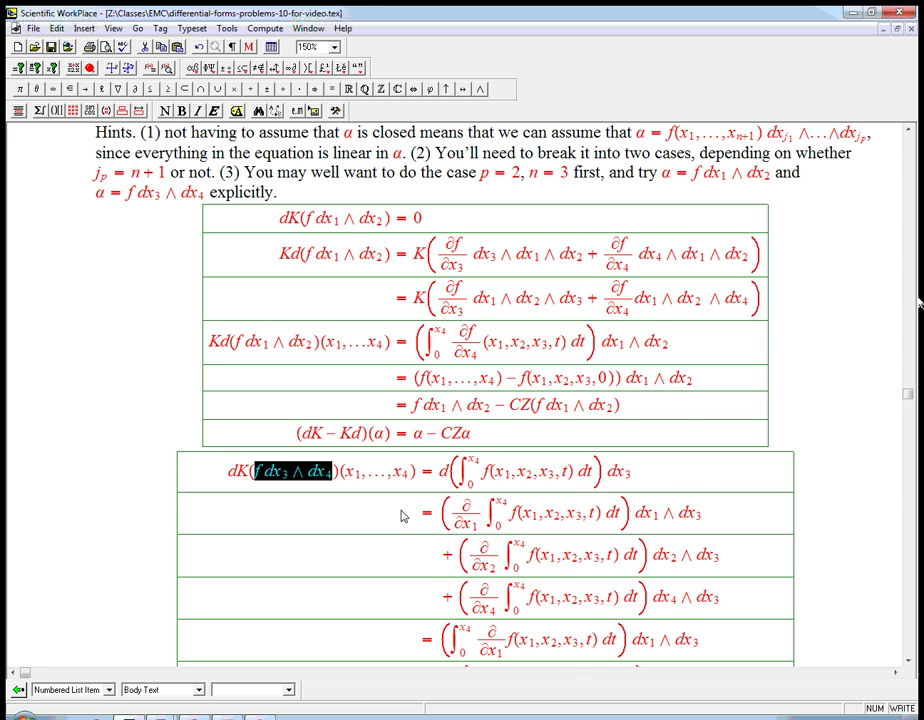
scroll(403, 516, down, 1)
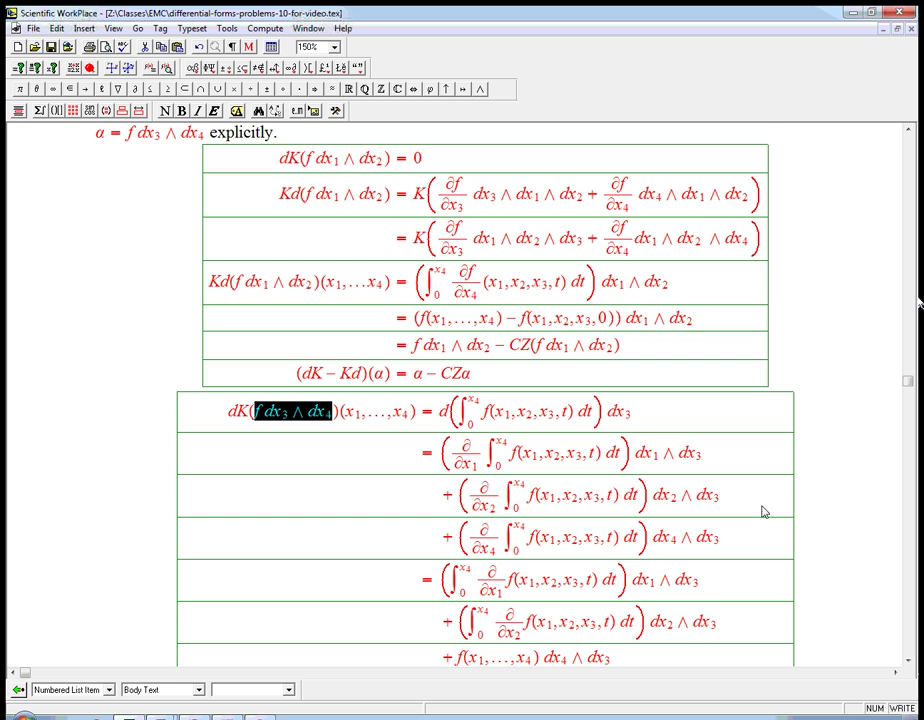
scroll(913, 650, down, 5)
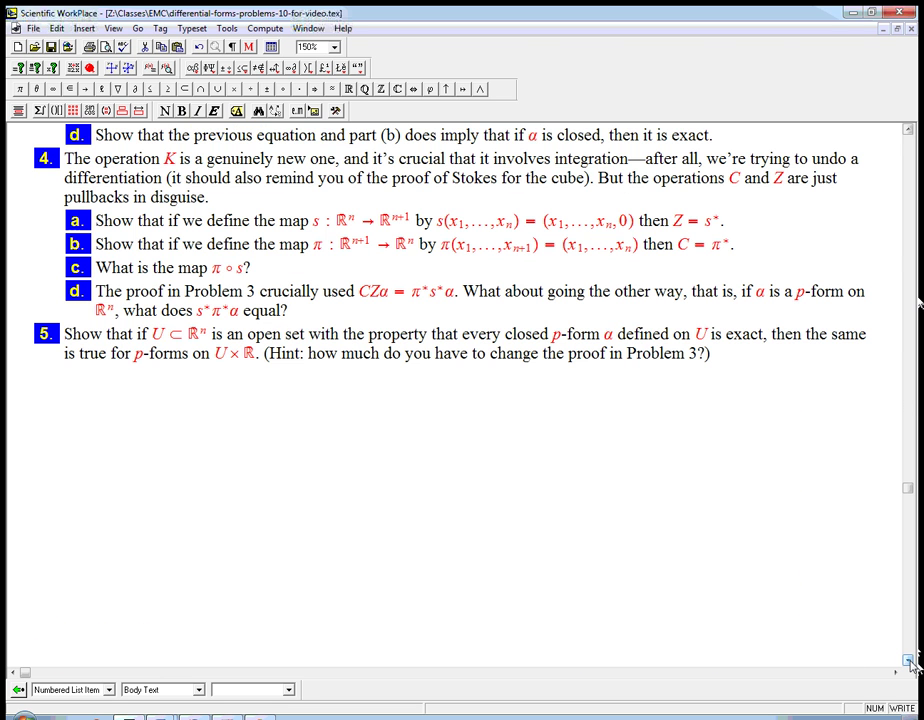
scroll(246, 166, up, 5)
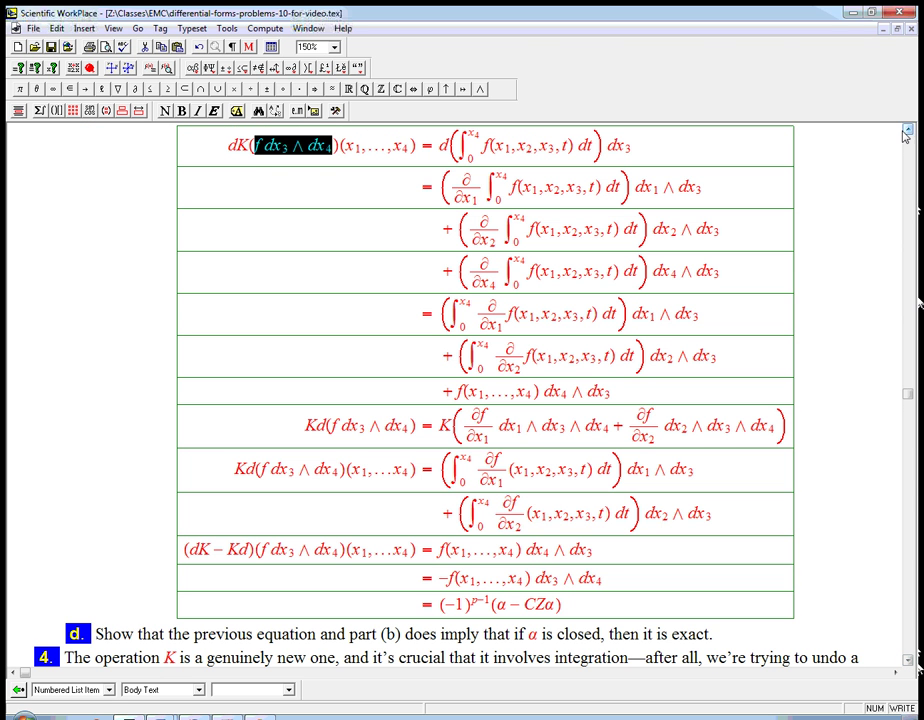
Wrap (∫ f dt) dx3 after d in the dK(f dx3∧dx4) row in extra parentheses.
click(248, 157)
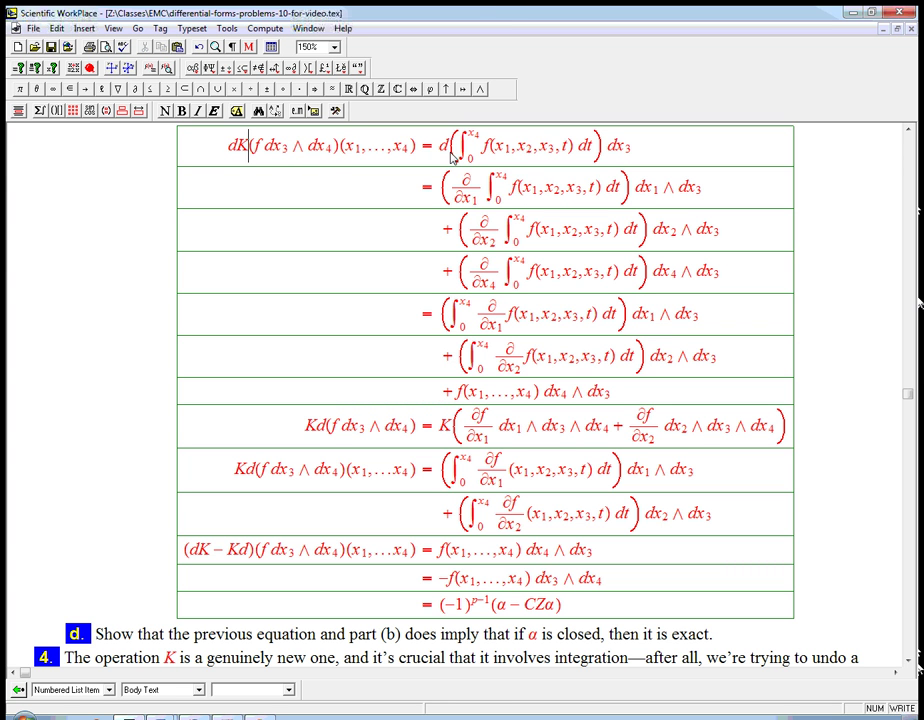
drag(452, 157, 541, 160)
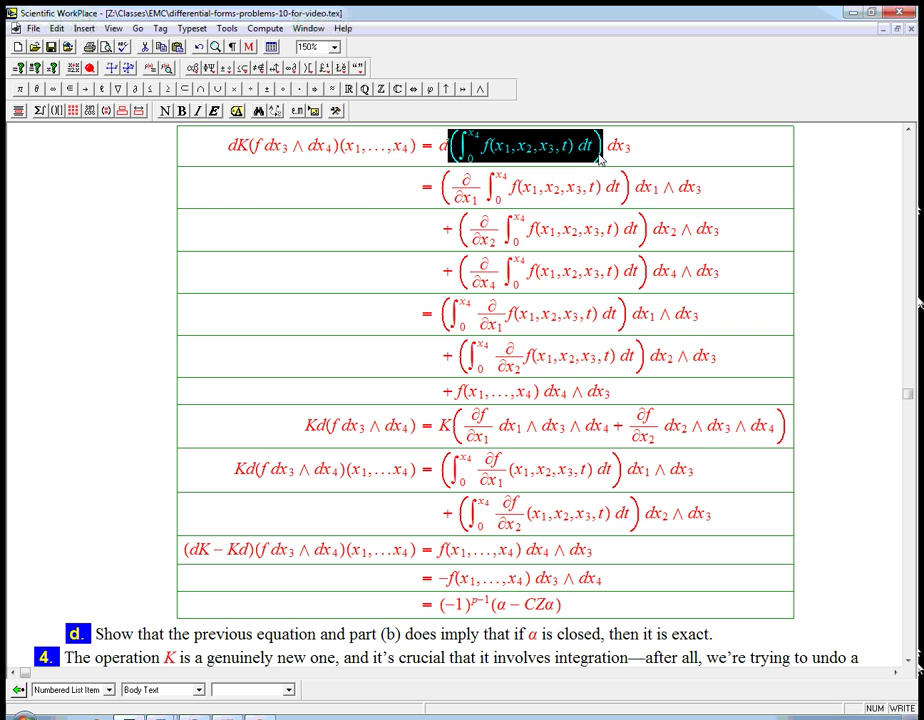
drag(600, 158, 633, 157)
key(ctrl+9)
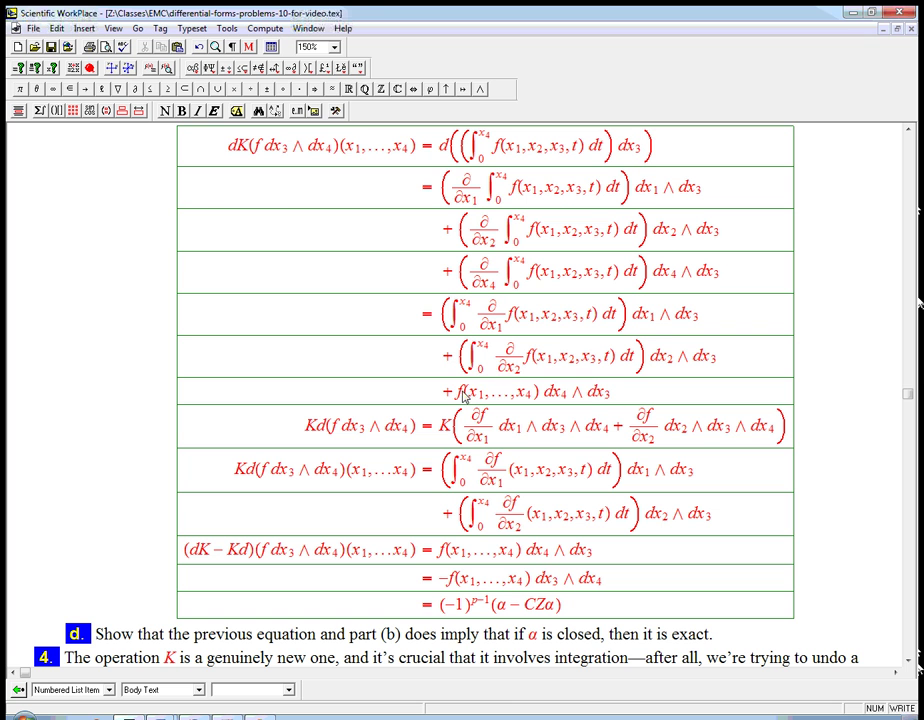
drag(457, 391, 612, 396)
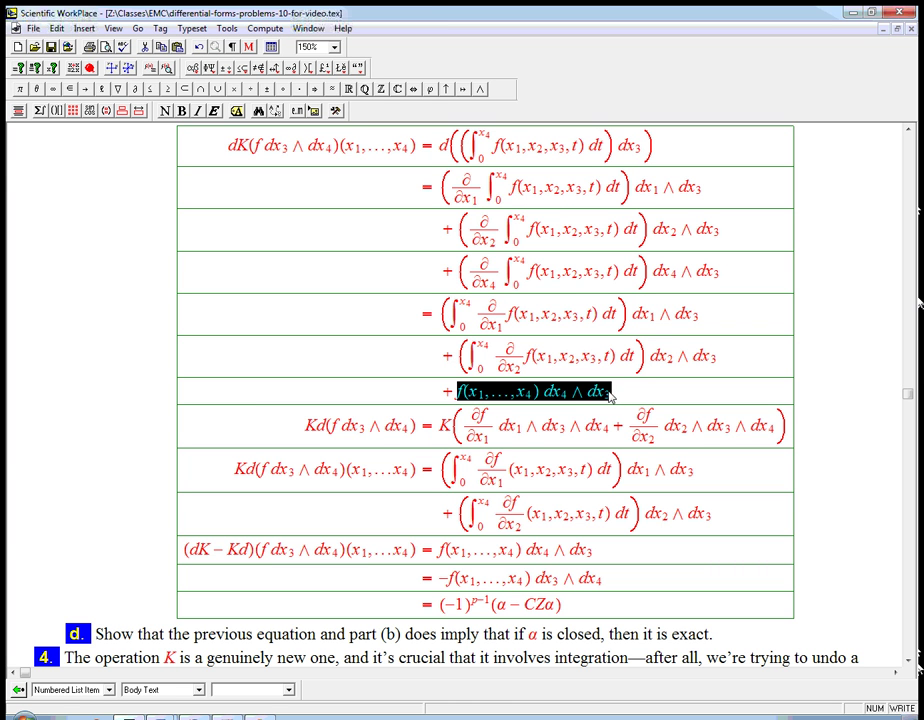
click(556, 558)
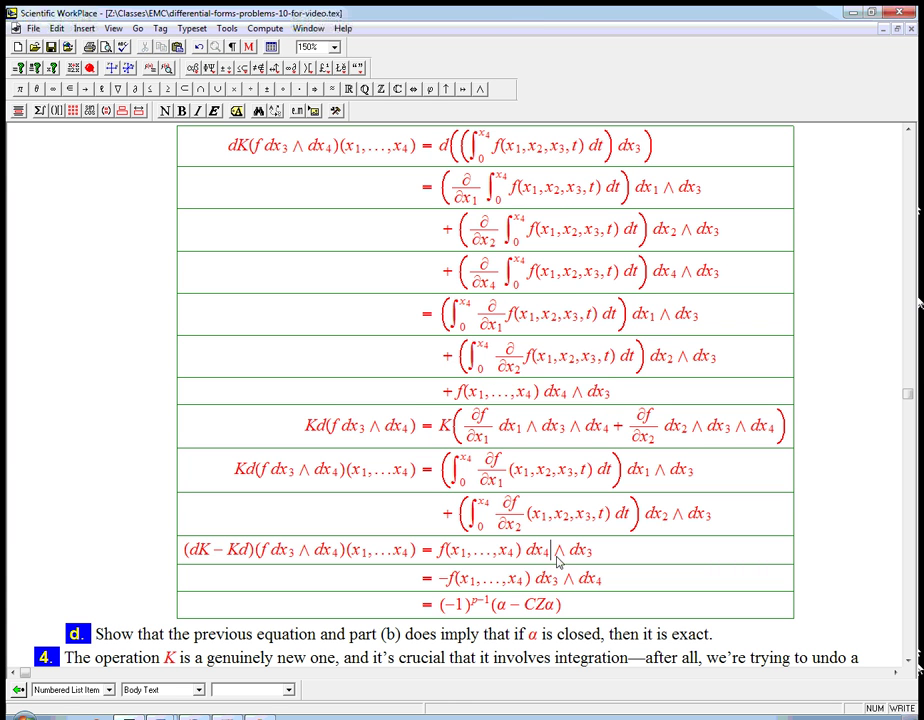
click(595, 558)
scroll(368, 398, up, 5)
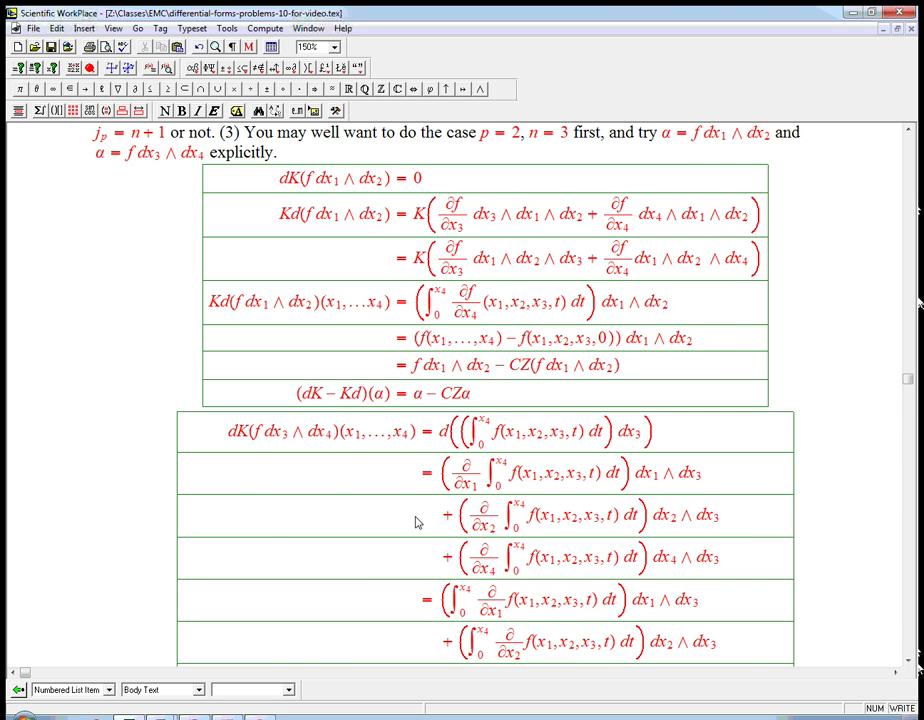
scroll(417, 522, down, 5)
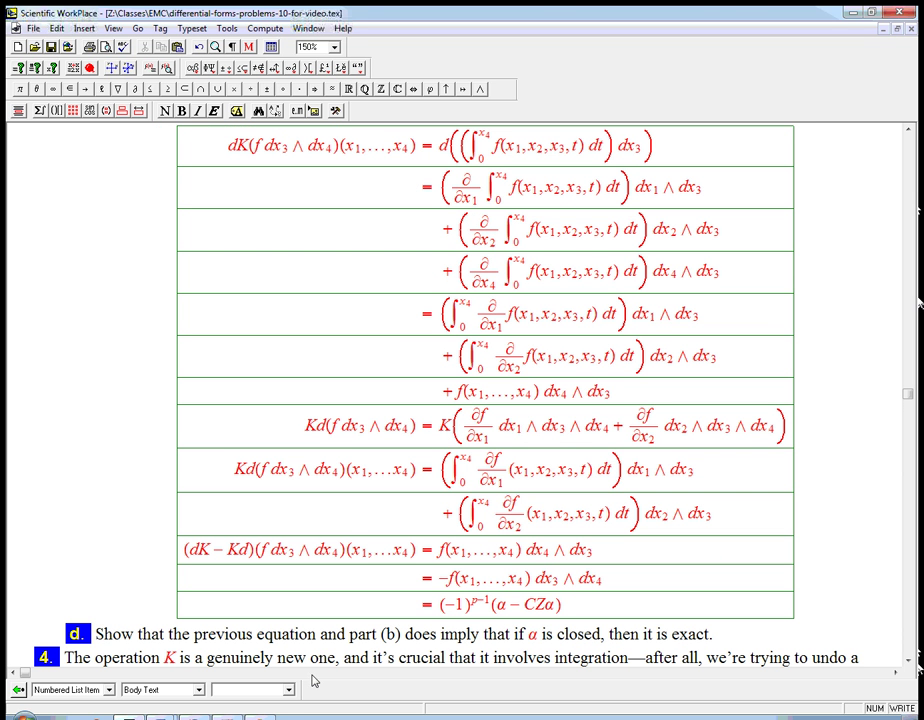